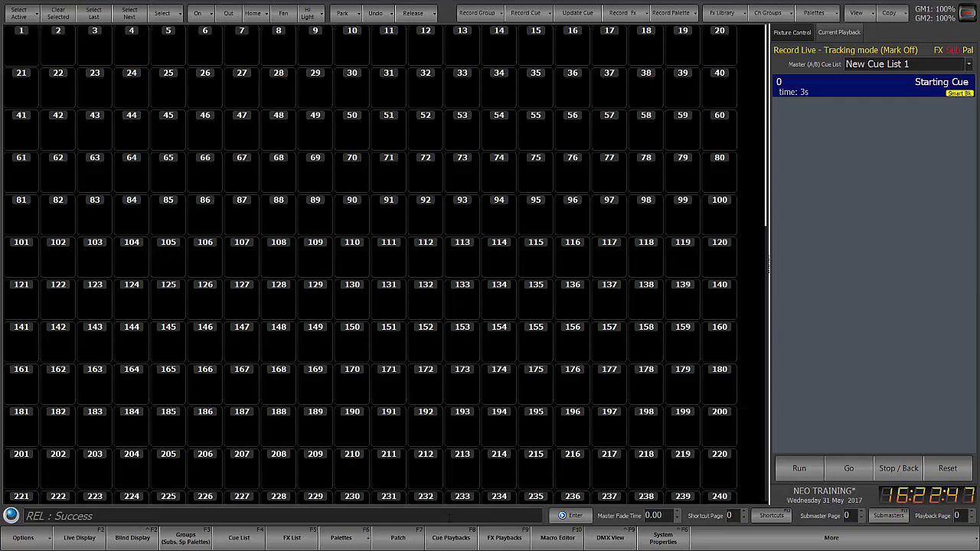
- Set channel 1 to full and record the look as cue 1
text(1f)
key(Return)
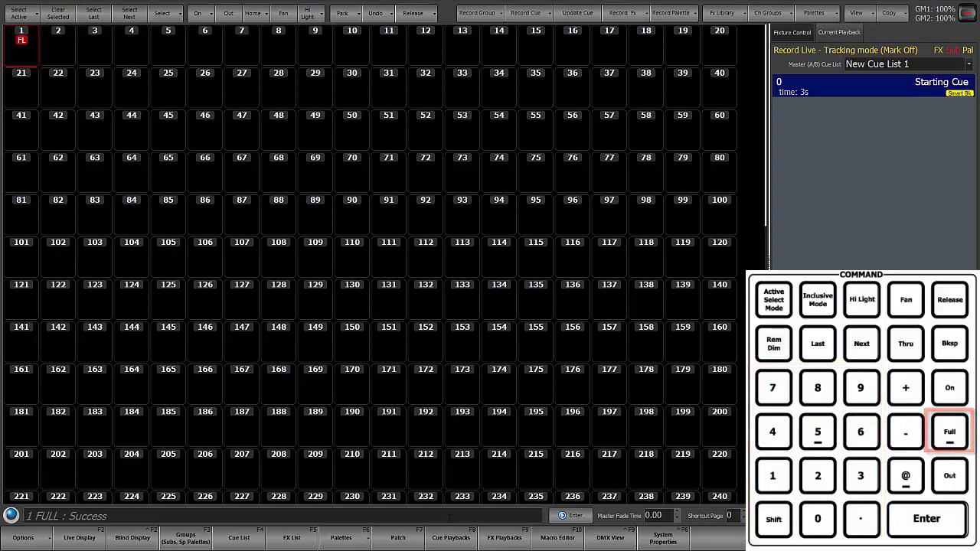
key(r)
key(Return)
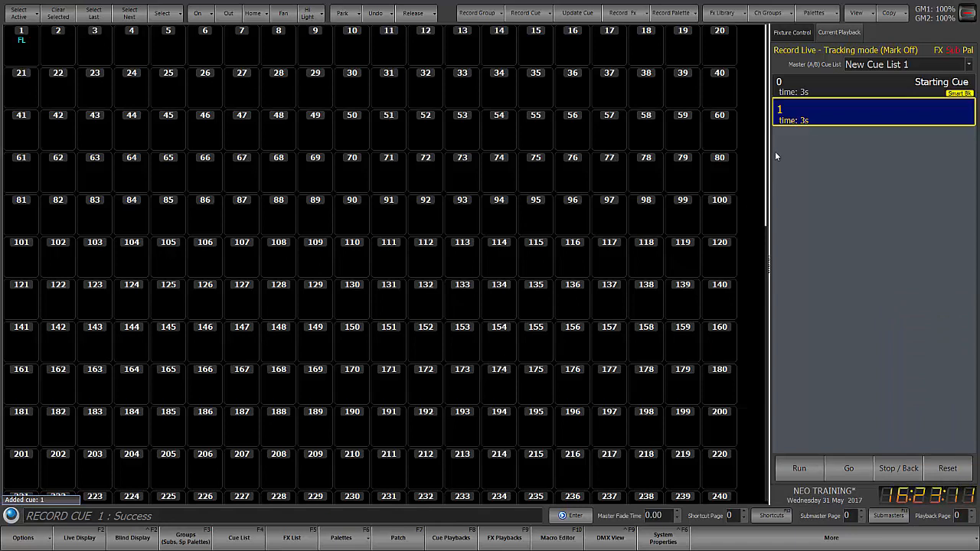
- Examine the default cue time and down time in the system properties, both in the basic settings and on the more advanced defaults page
click(663, 539)
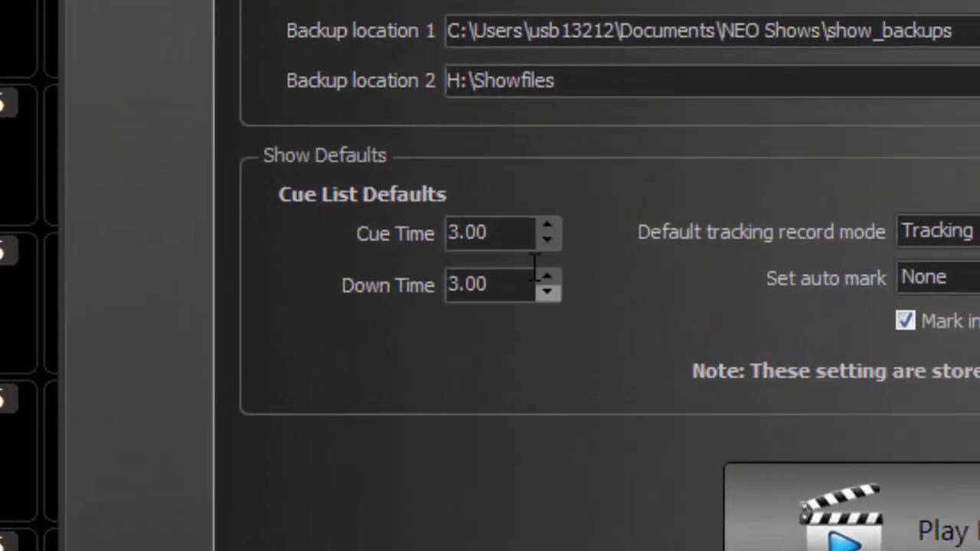
double_click(515, 234)
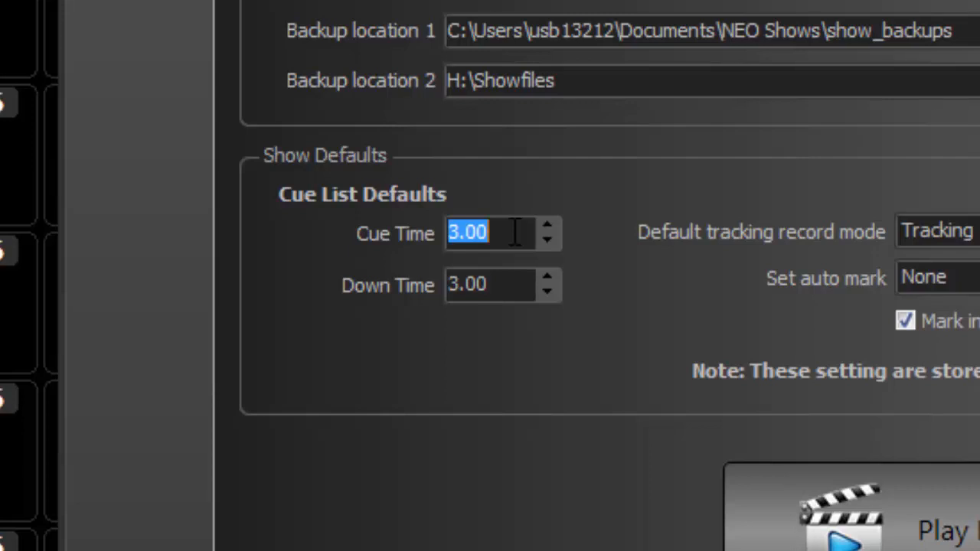
double_click(516, 284)
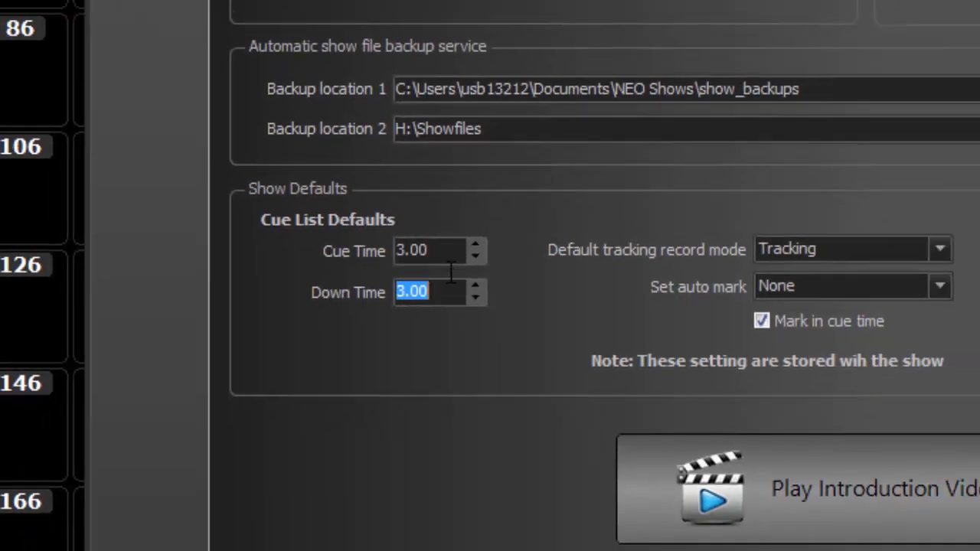
double_click(515, 235)
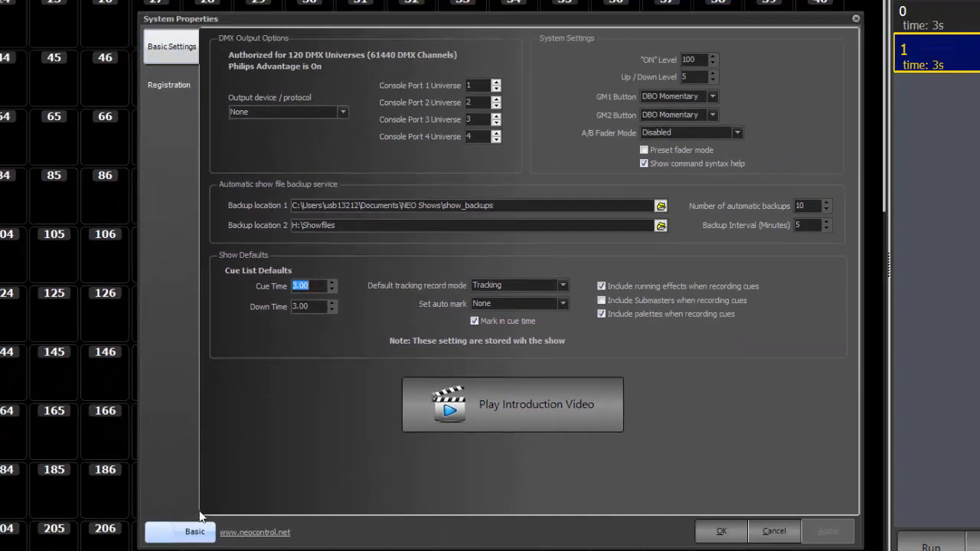
click(194, 531)
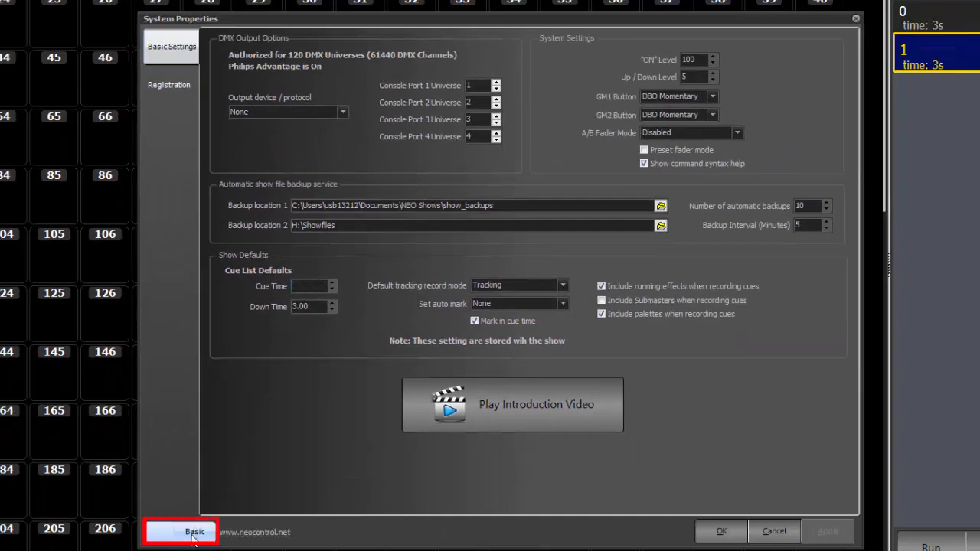
click(175, 130)
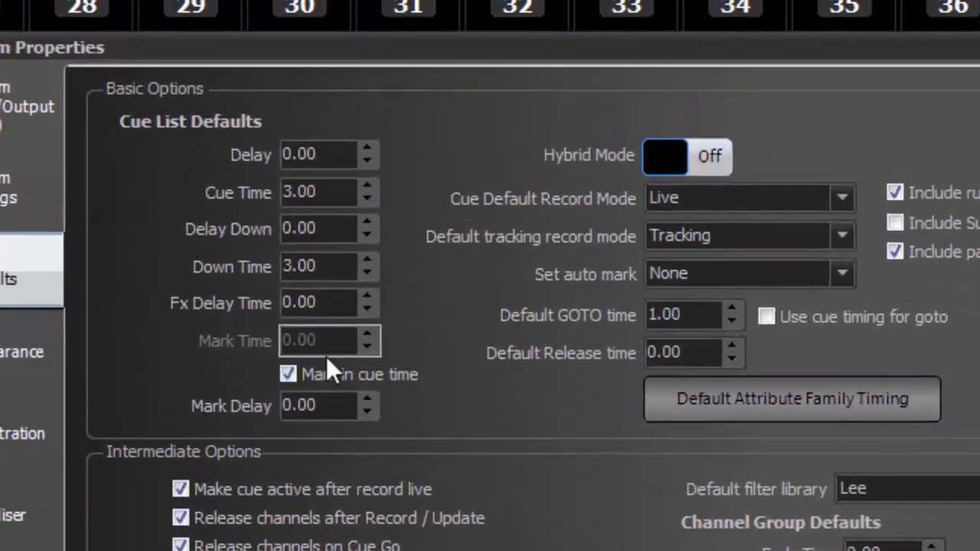
click(348, 193)
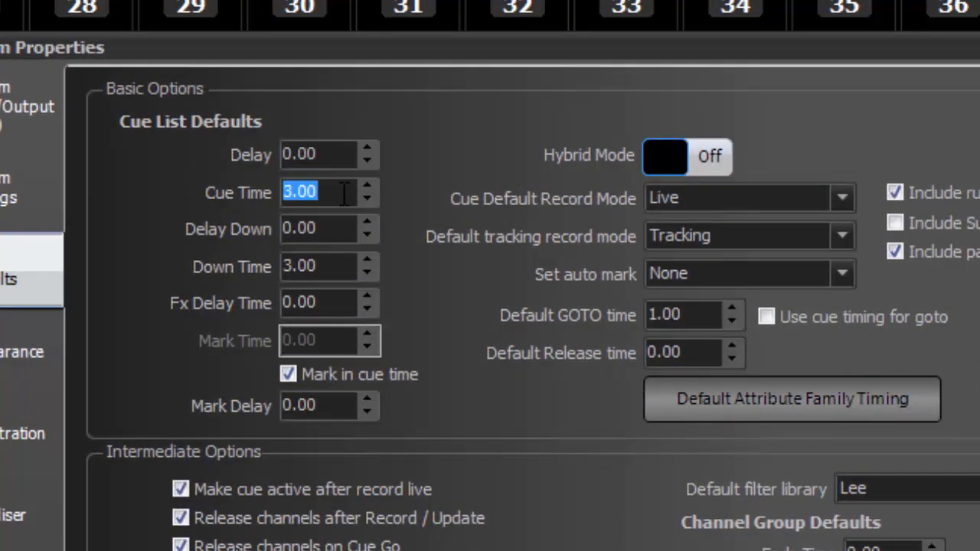
click(345, 269)
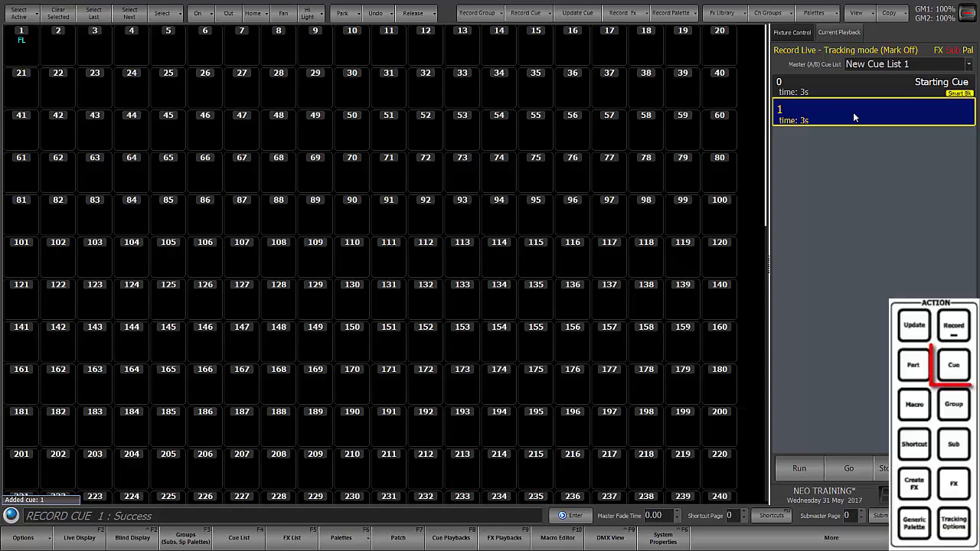
- Set the time of cue 1 to 5 seconds with a CUE 1 TIME command
key(BackSpace)
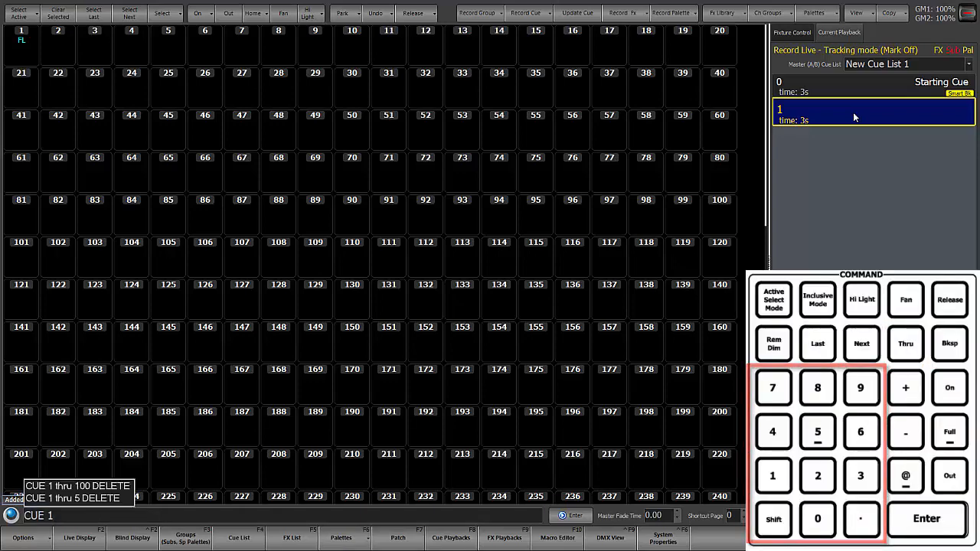
text(t5)
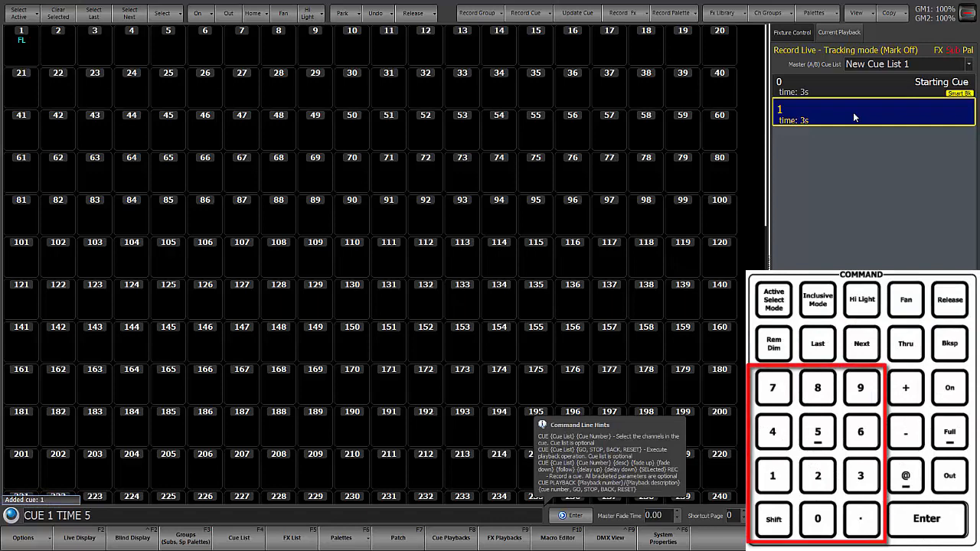
key(Return)
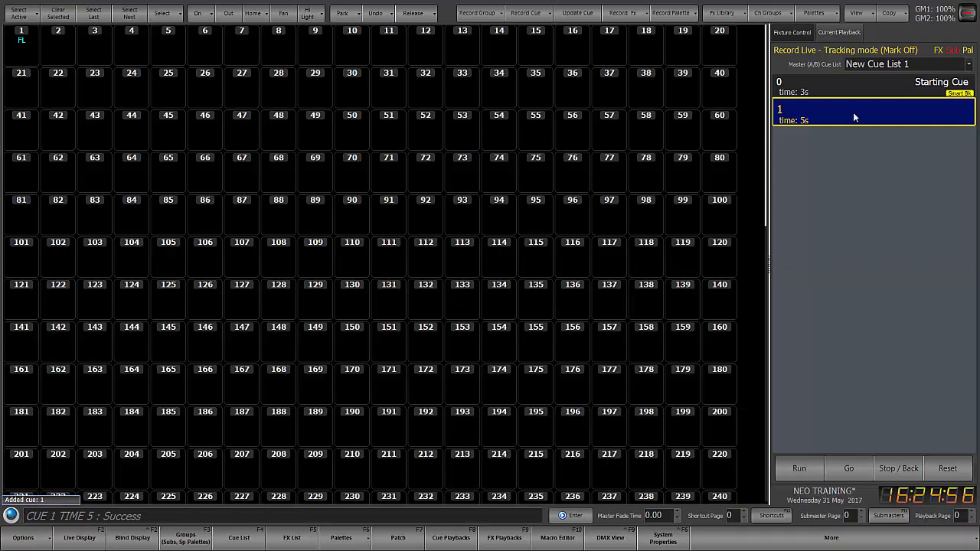
- Change the time of cue 1 to 6 seconds from the command line
text(c1t)
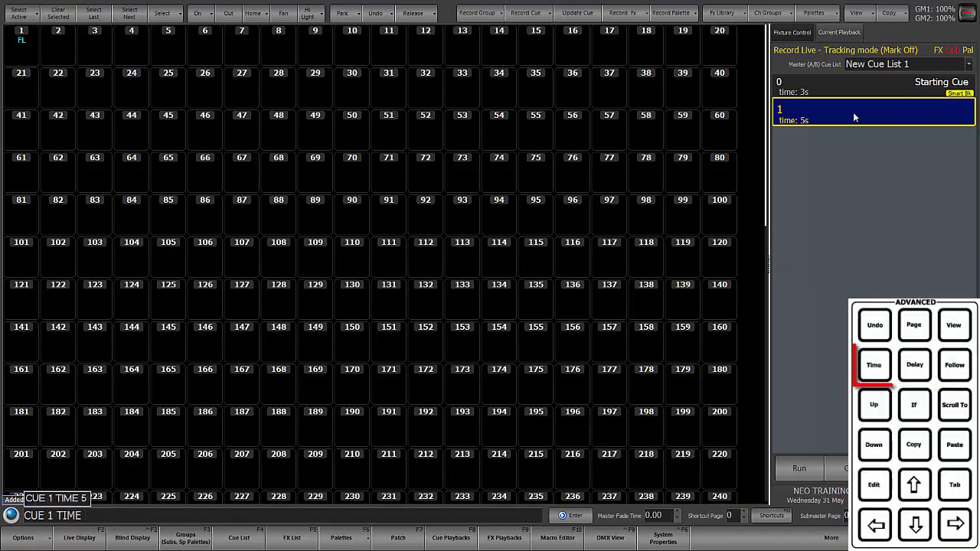
text(6)
key(Return)
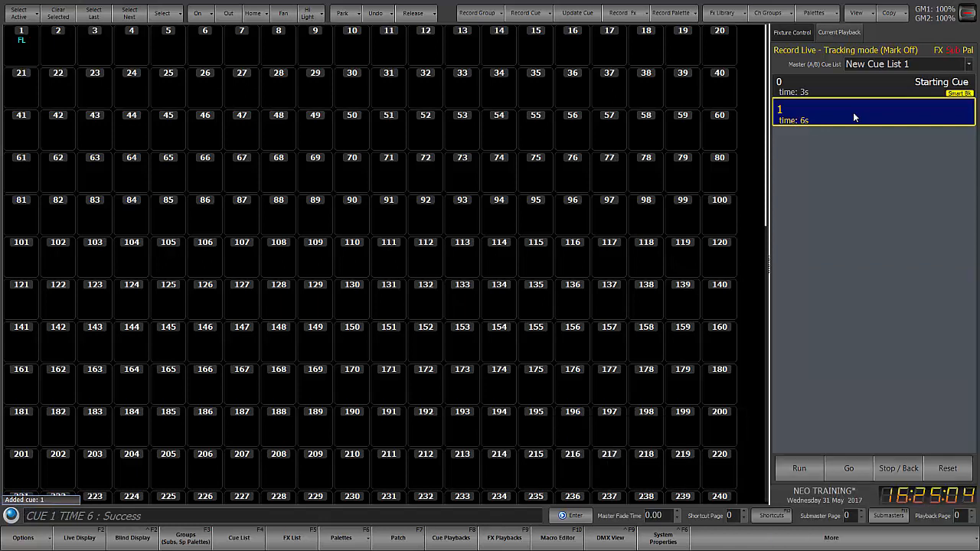
- Set the time of cue 1 to 4 seconds and refine it to 4.5 seconds
text(CUE 1 TIME 4)
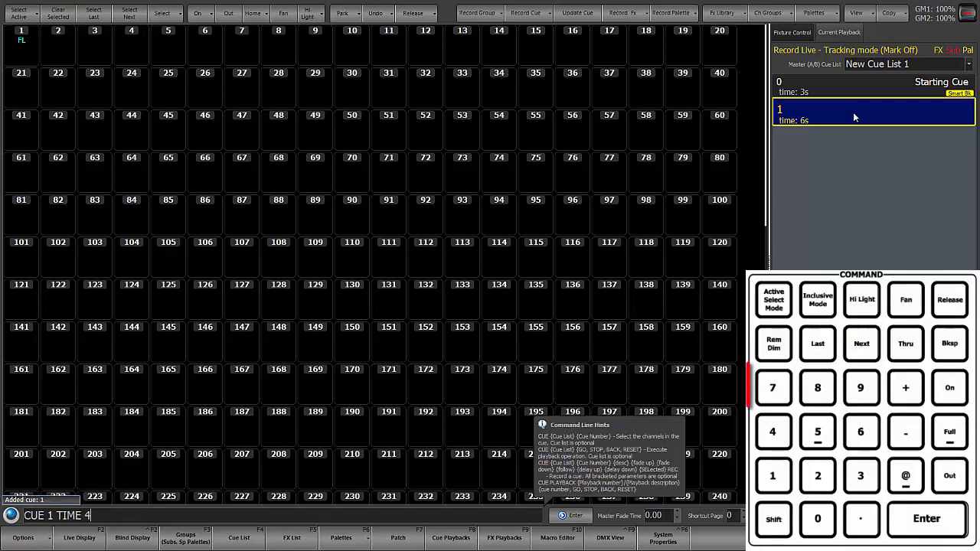
key(Return)
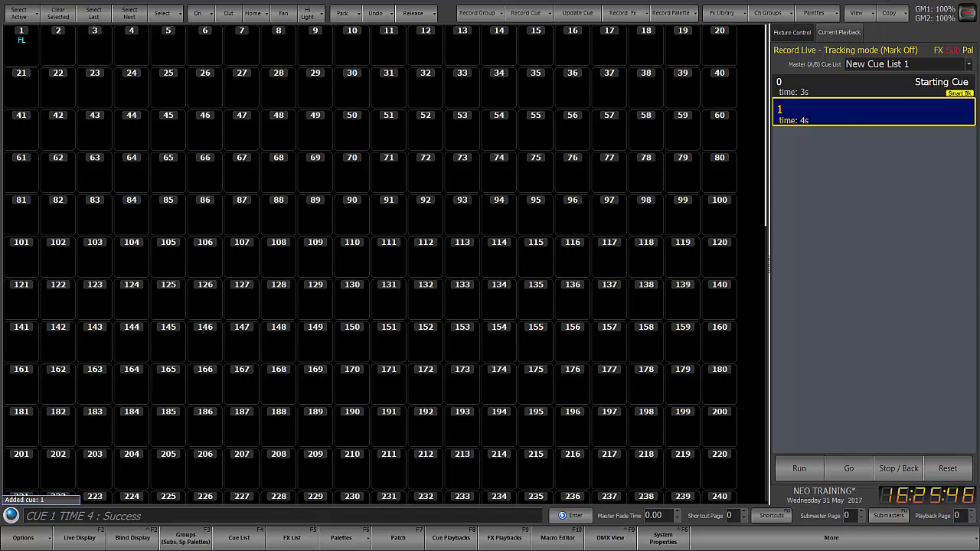
text(CUE 1 TIME 4.5)
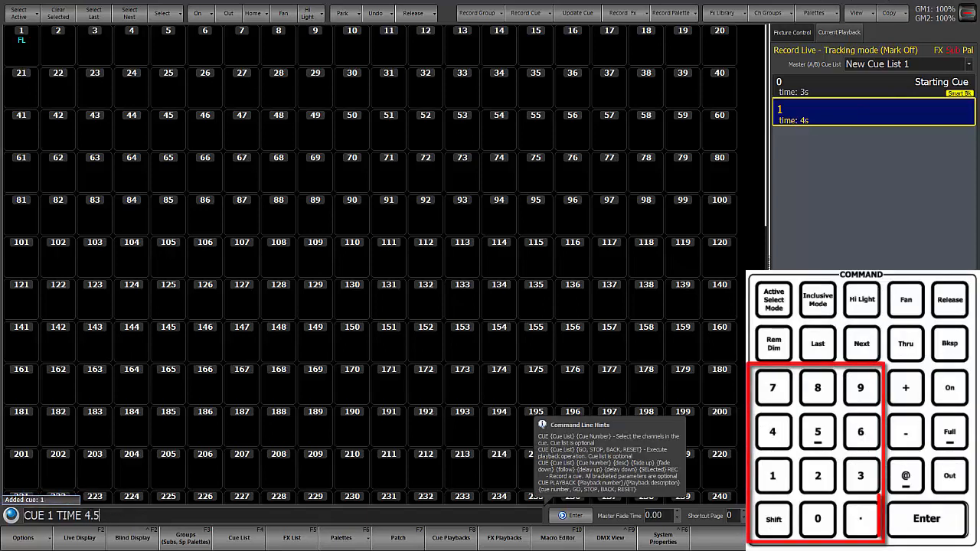
key(Return)
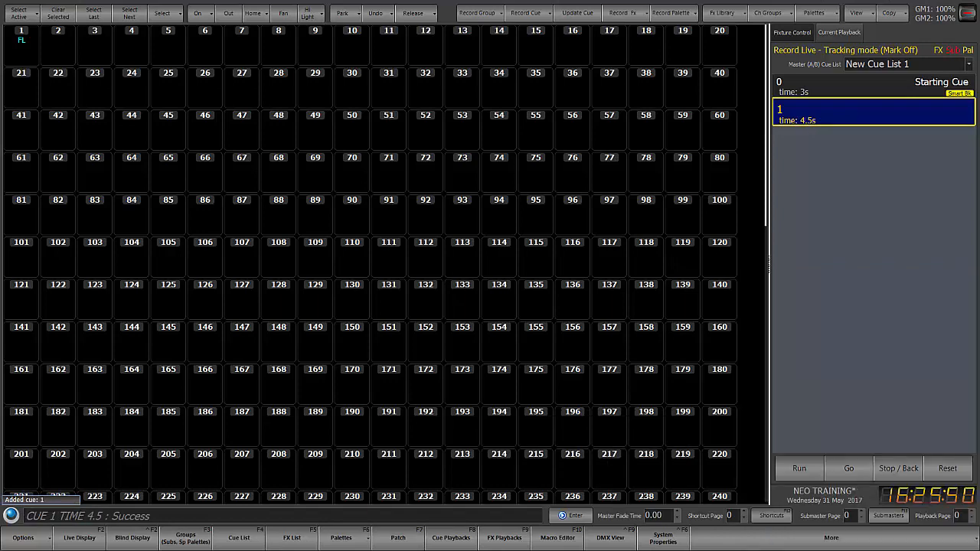
- Set the time of cue 1 to 4.75 seconds from the command line
text(CUE 1 TIME )
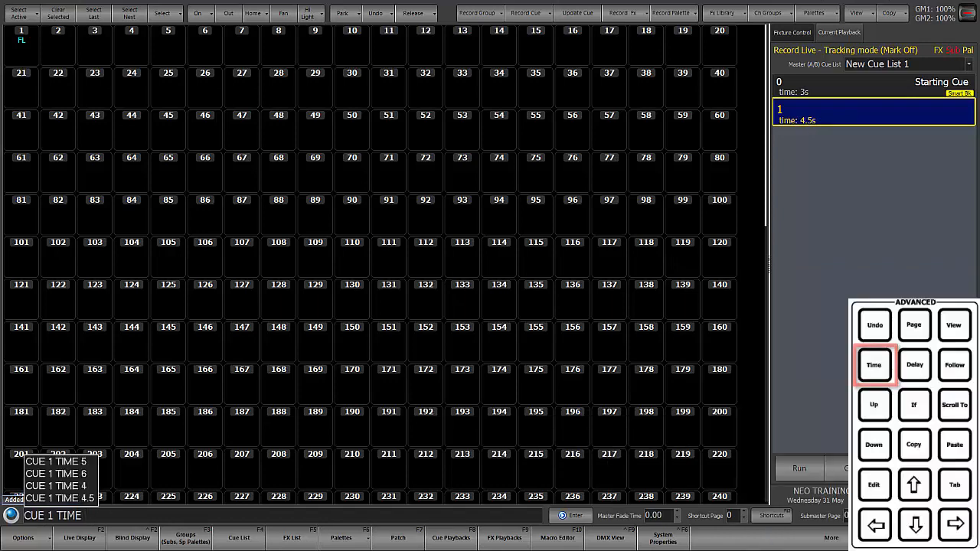
text(4)
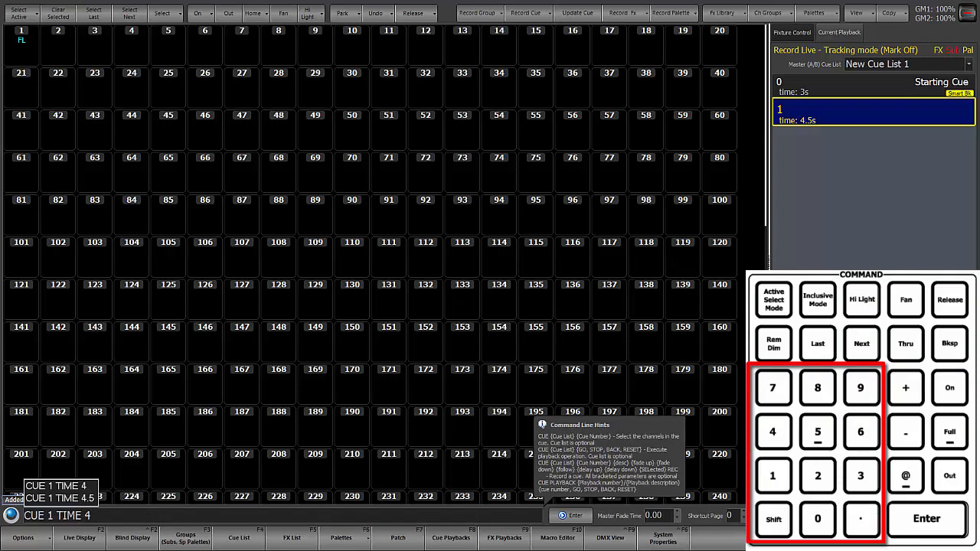
text(.75)
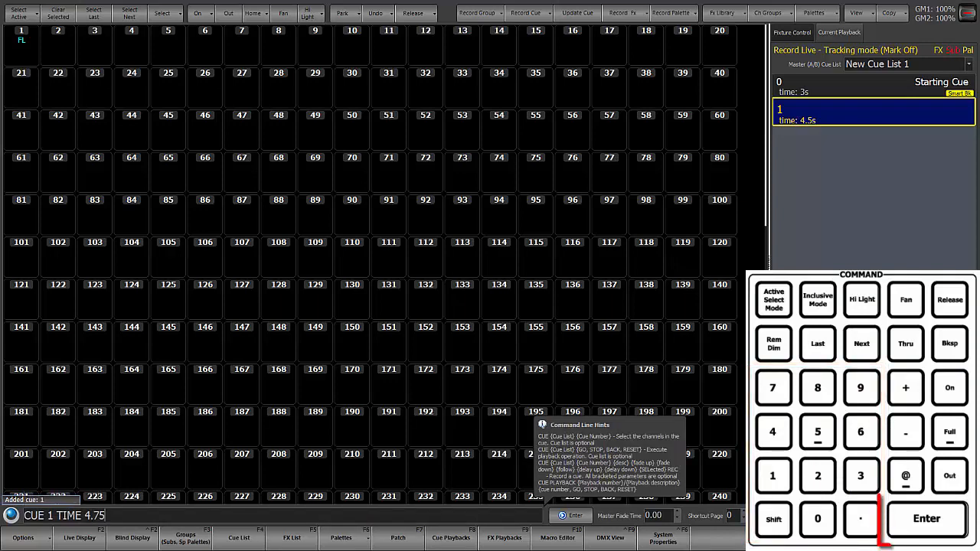
key(Return)
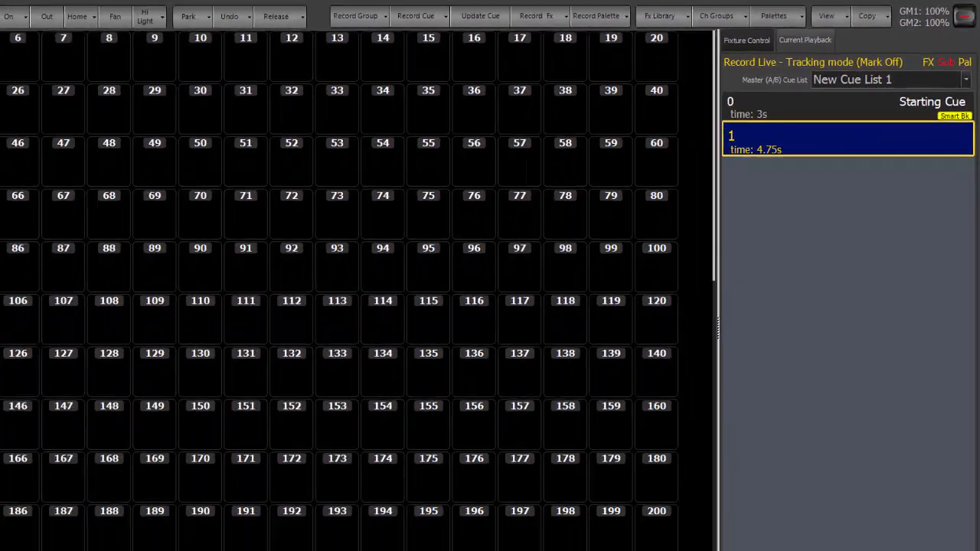
- Set the time of cue 1 to 3 seconds from the command line
text(t3)
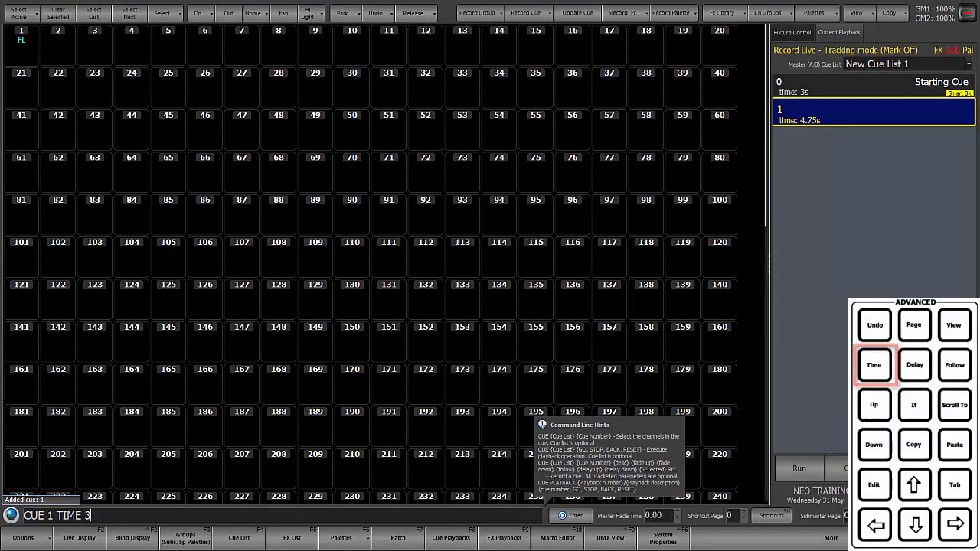
key(Return)
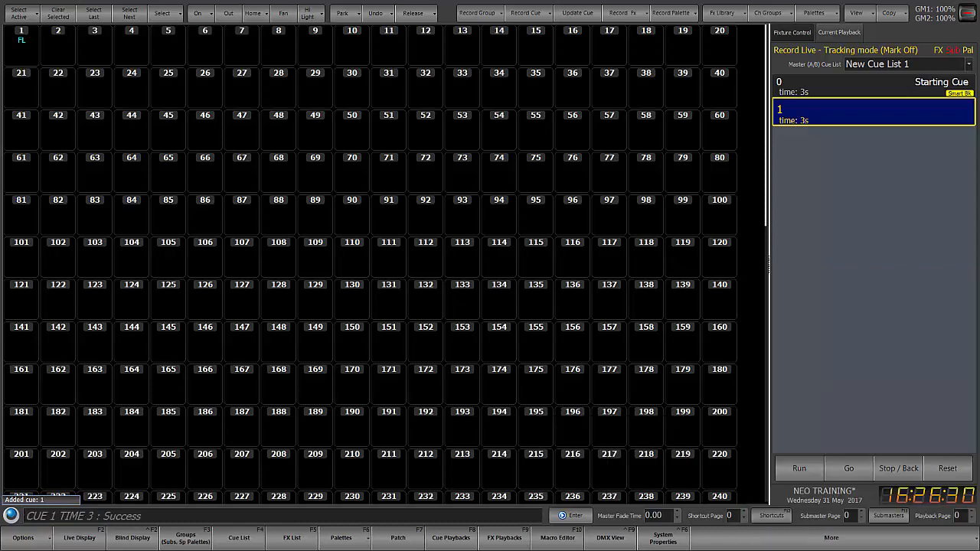
- Take channel 1 out, bring channel 2 to full, and record the look as cue 2
text(1)
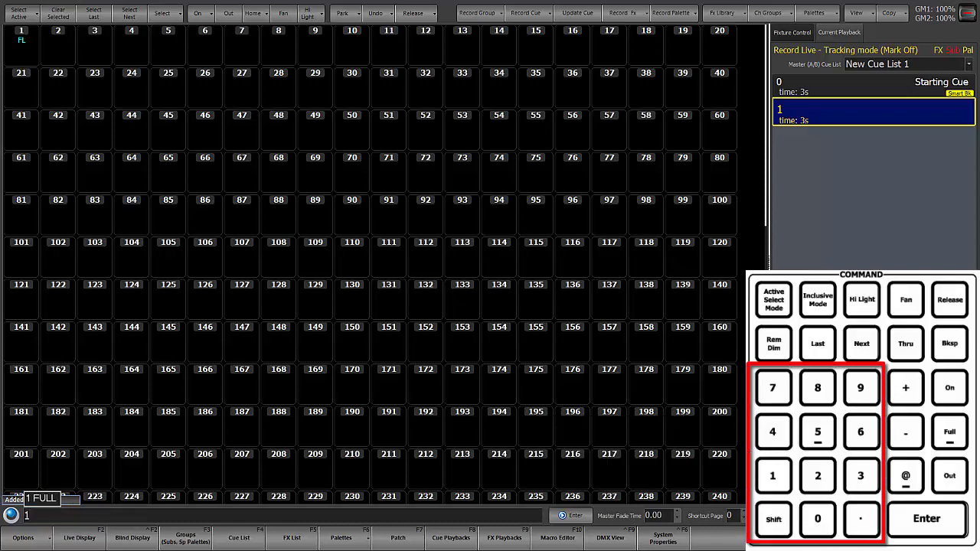
text(o)
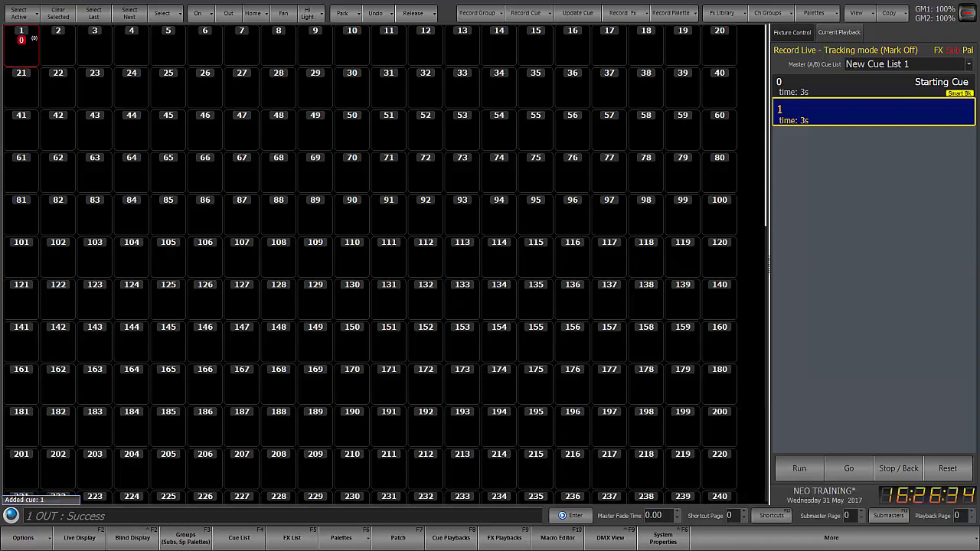
text(2f)
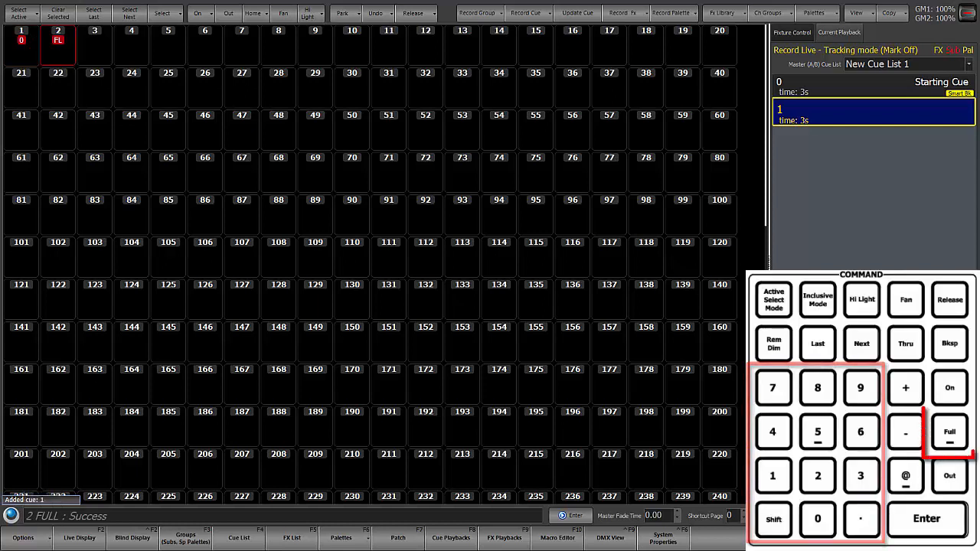
text(r)
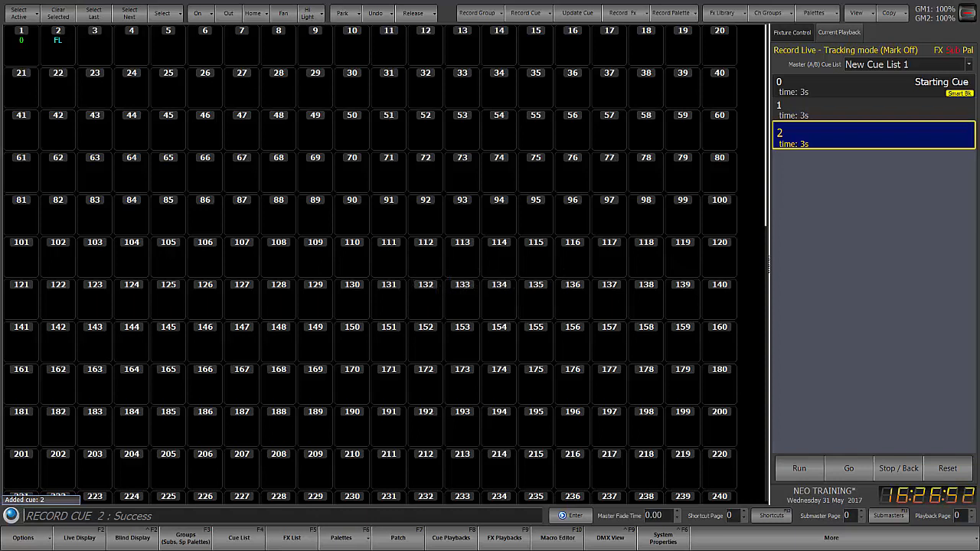
- Give cue 2 split fade times of 2 seconds up and 4 seconds down, entered as TIME 2/4
text(CUE 2 TIME 2)
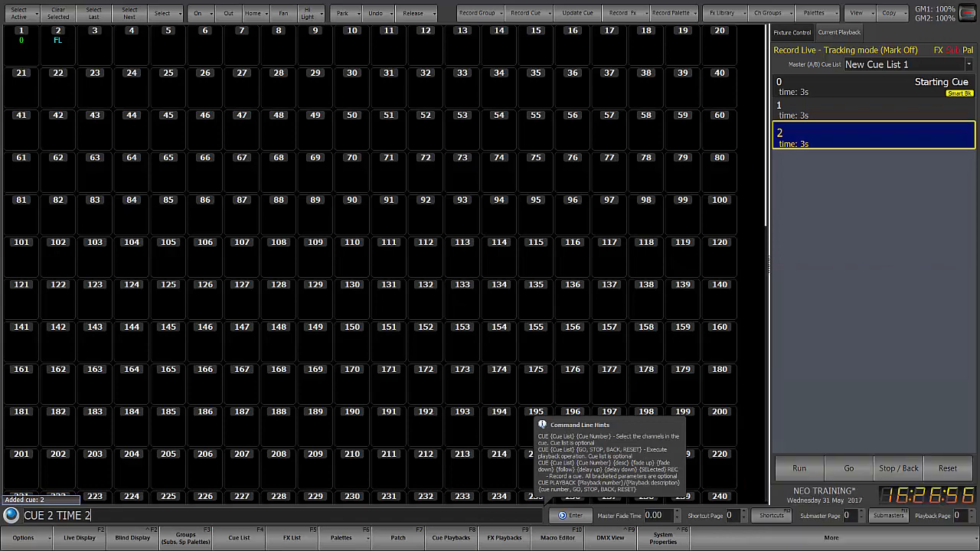
text(/)
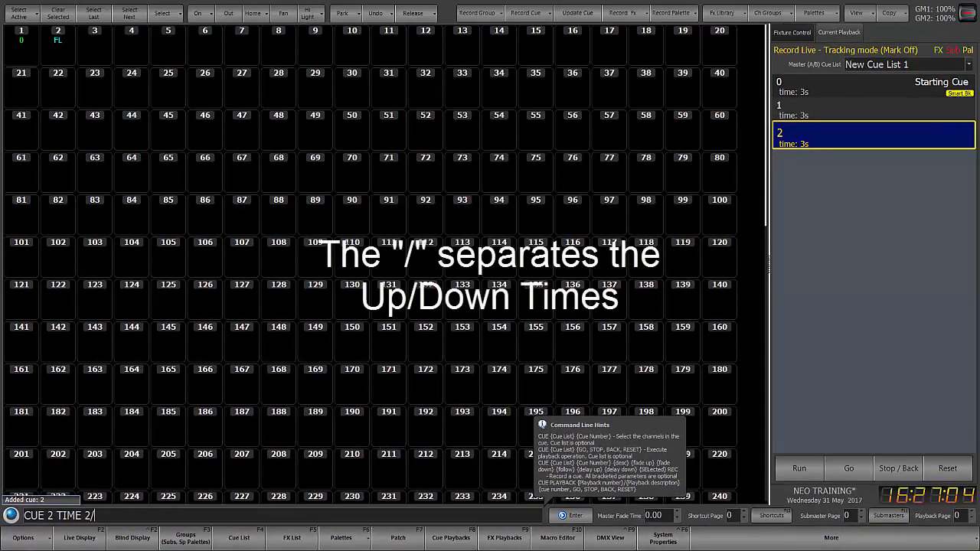
text(4)
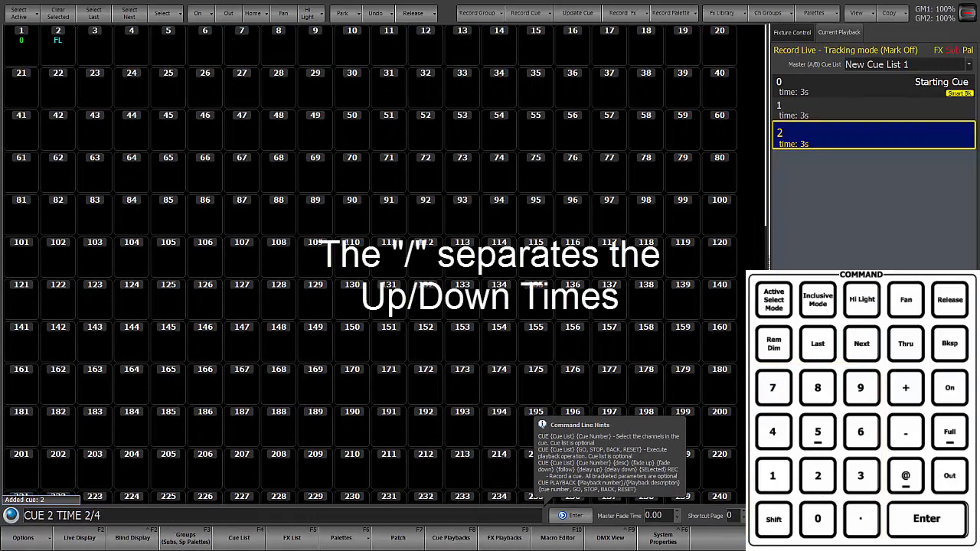
key(Return)
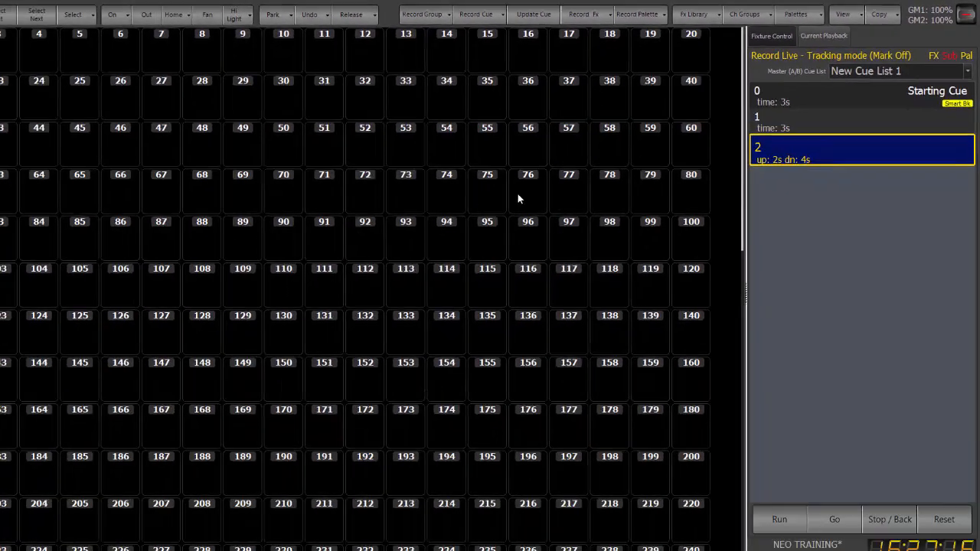
- Play back to cue 1 and run cue 2 again to watch the split fade
key(ctrl+space)
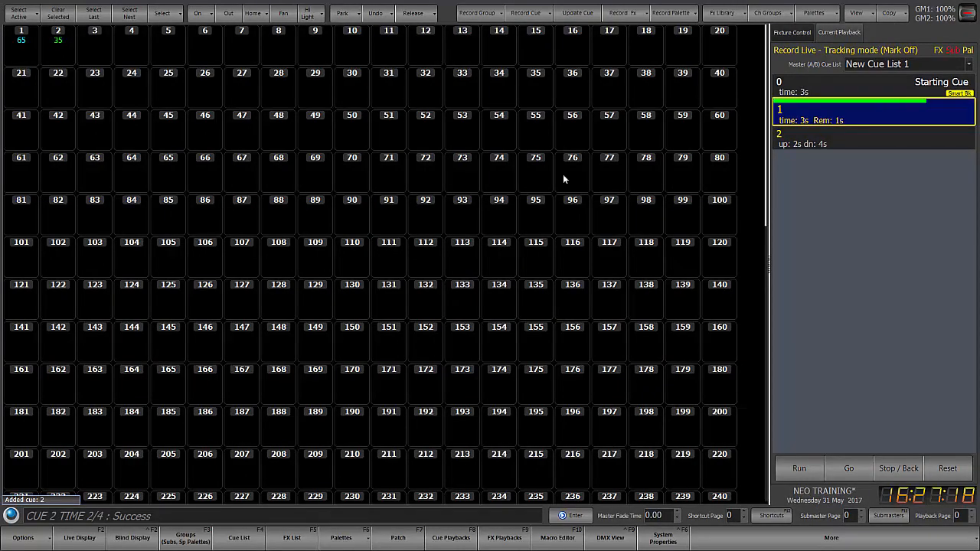
key(space)
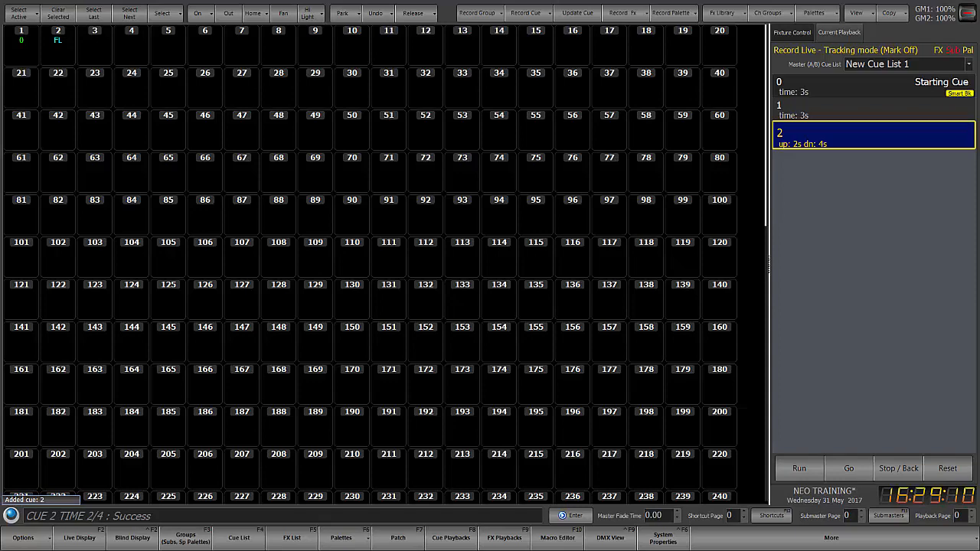
- Set the time of cue 1 to 12 seconds from the command line
text(CUE 1)
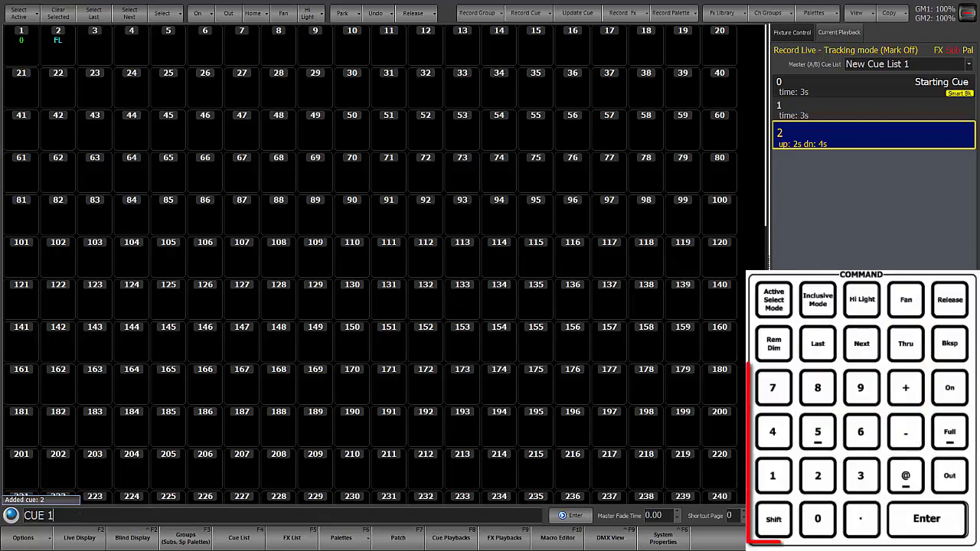
text( TIME 12)
key(Return)
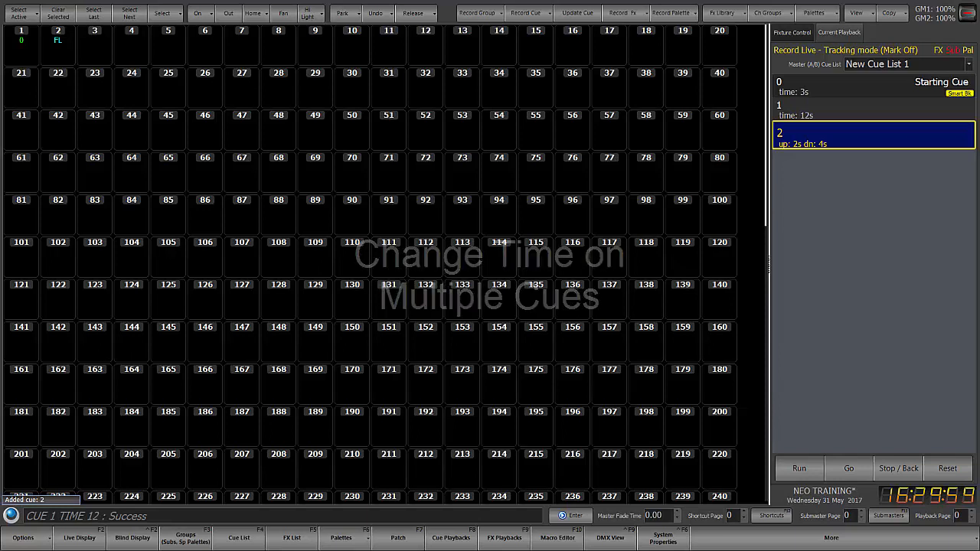
- Record cues 3 and 4, and set the time of both cues to 8 seconds with one thru command
key(r)
key(r)
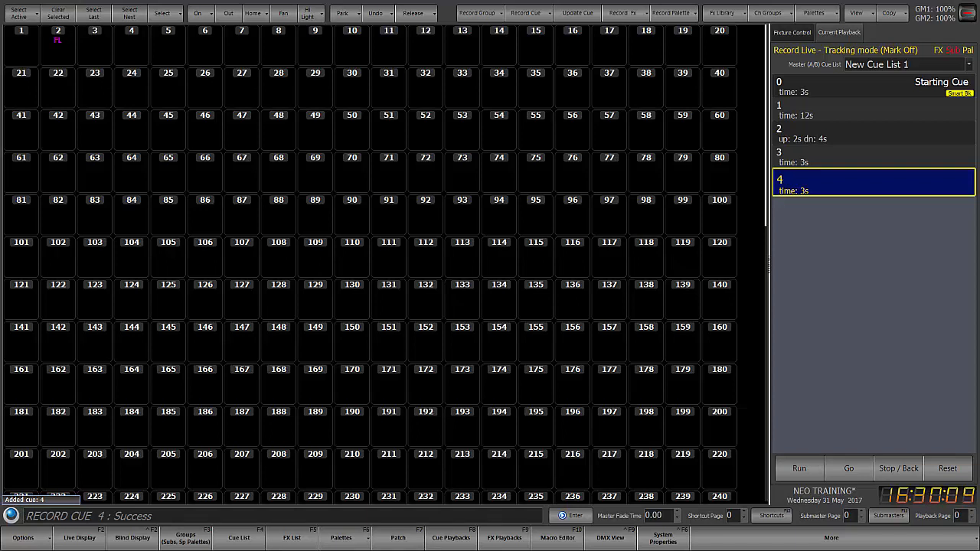
key(q)
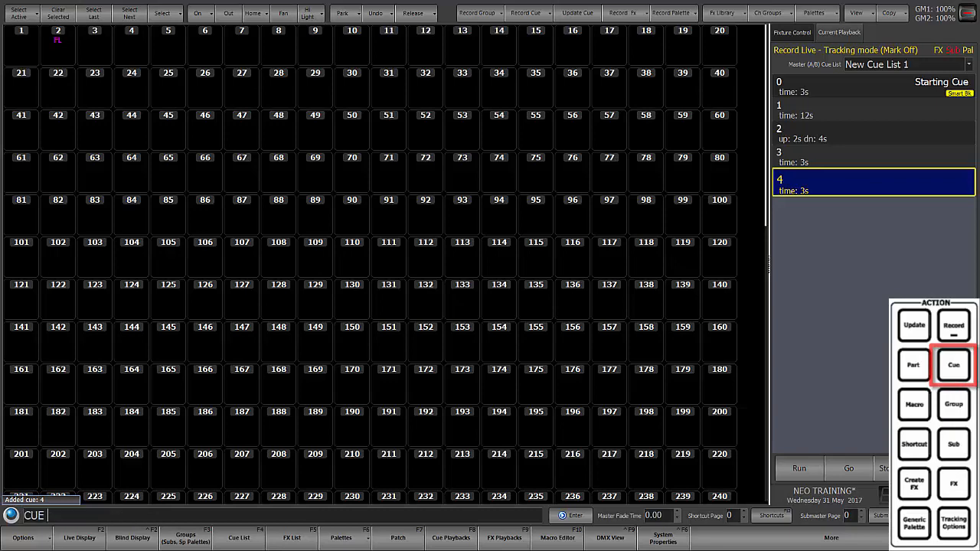
key(3)
key(t)
key(4)
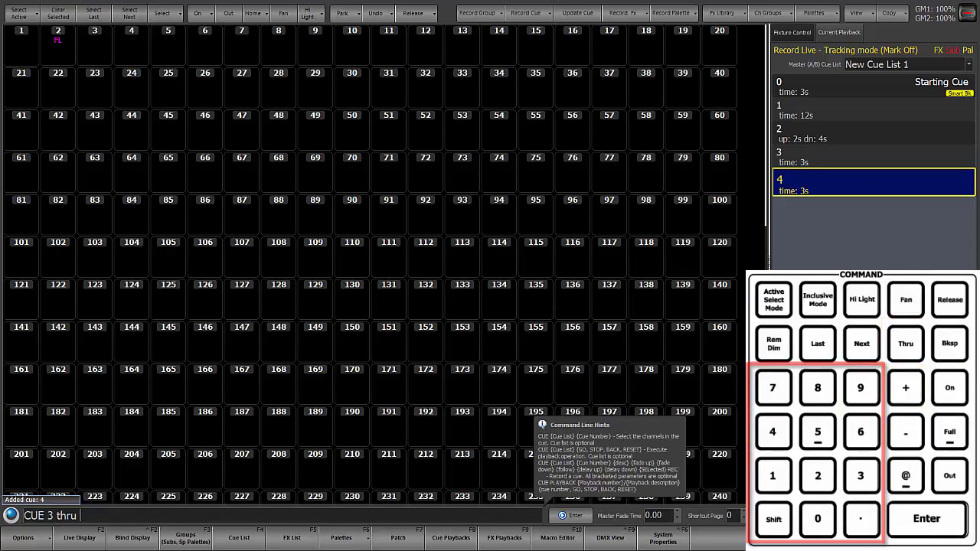
key(i)
key(8)
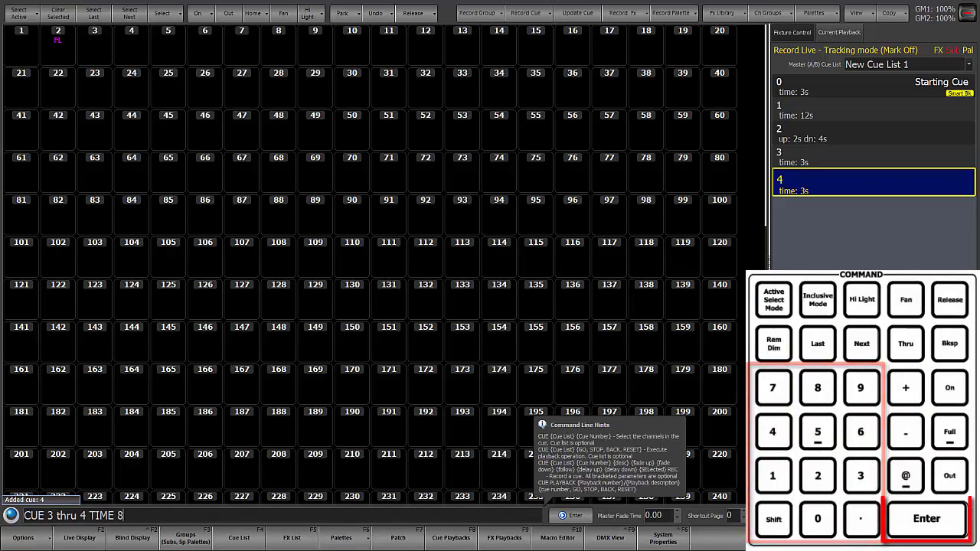
key(Return)
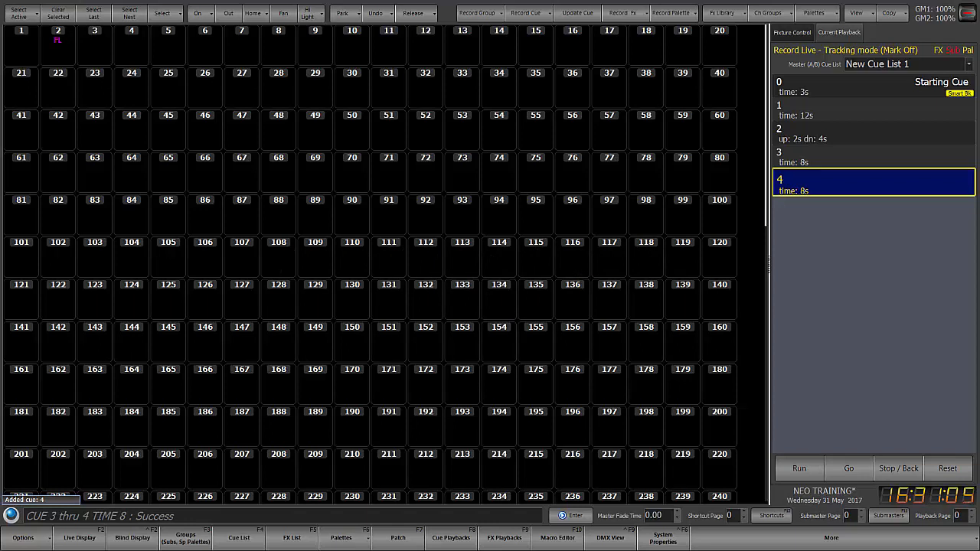
- Adjust cue 4's time with relative commands, adding 2 seconds and subtracting 4 seconds
text(CUE 4 TIME)
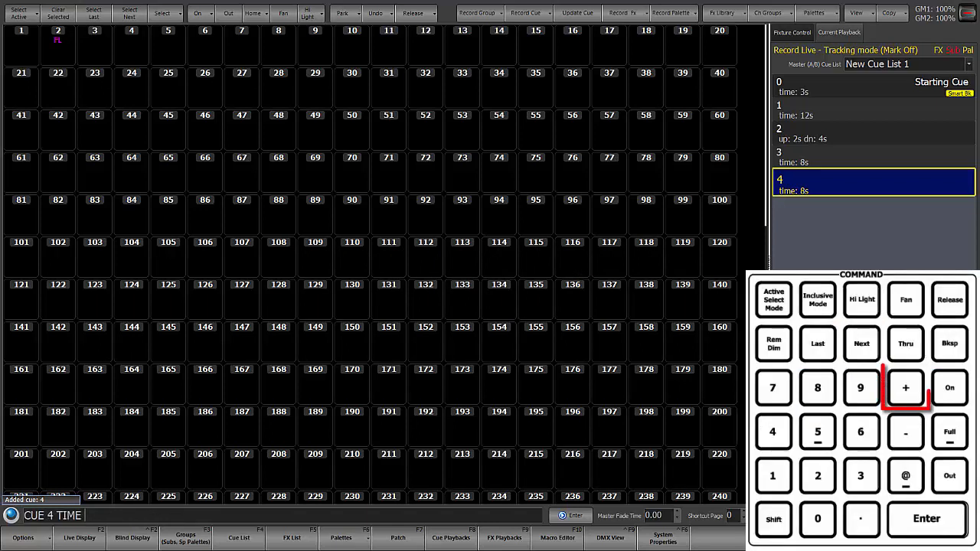
text( +2 : Success)
key(Return)
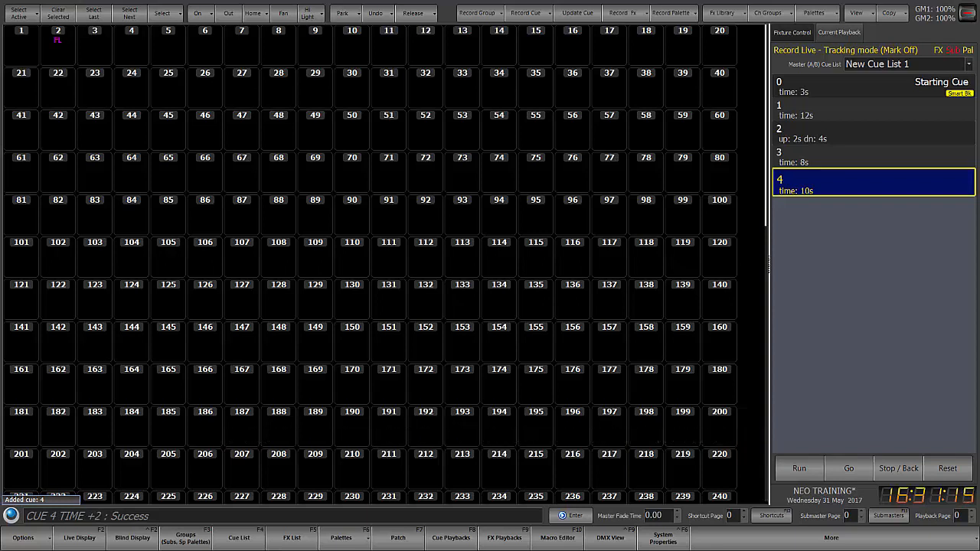
text(CUE 4 TIME -4)
key(Return)
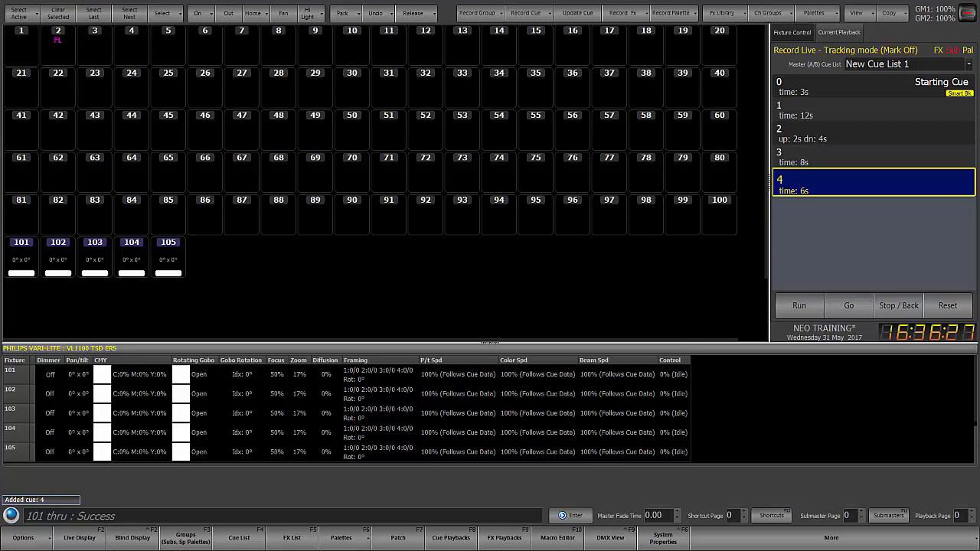
- Bring fixtures 101 through 105 to full and update cue 4 with their look
text(101 thru)
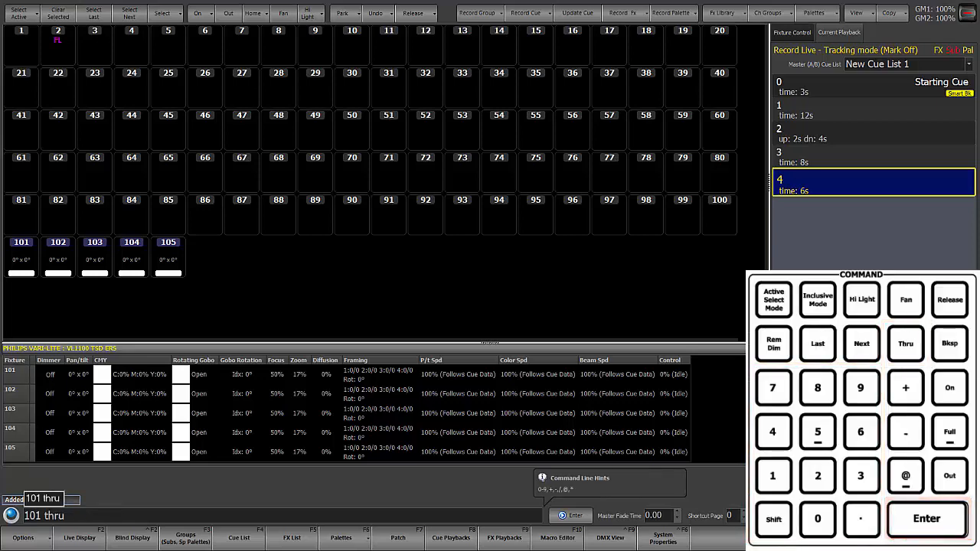
key(Return)
text(FULL)
key(Return)
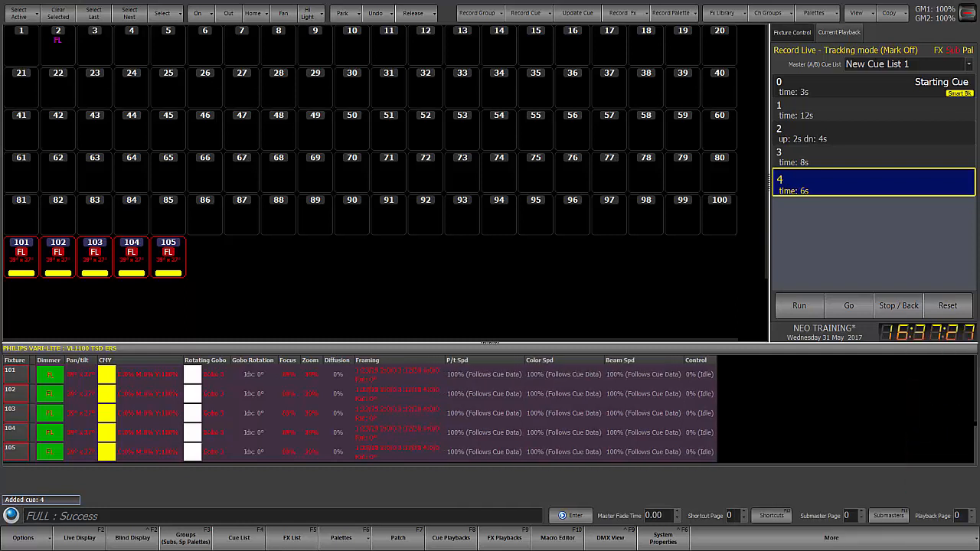
key(u)
key(u)
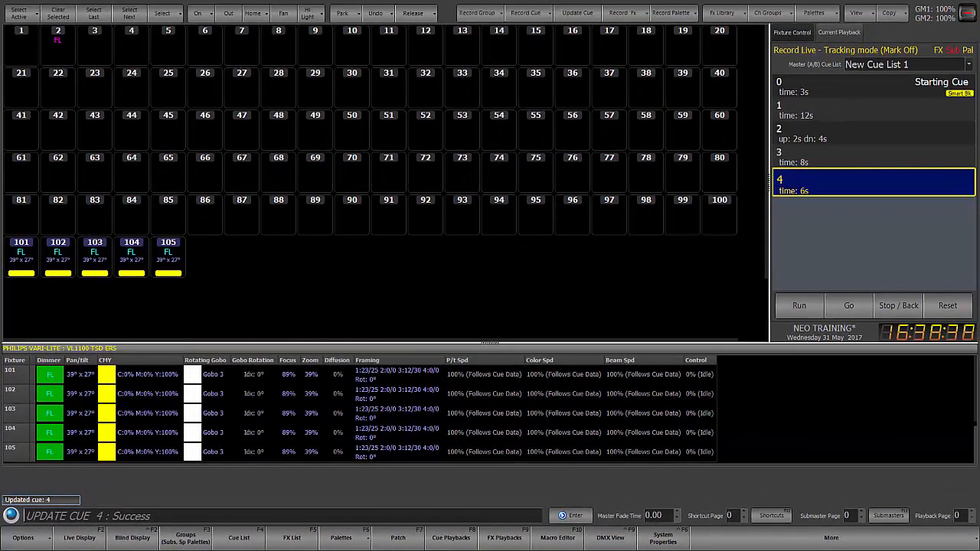
- Give cue 4 a position attribute time of 2 seconds and replay the cue from cue 3
text(CUE 4 TIME)
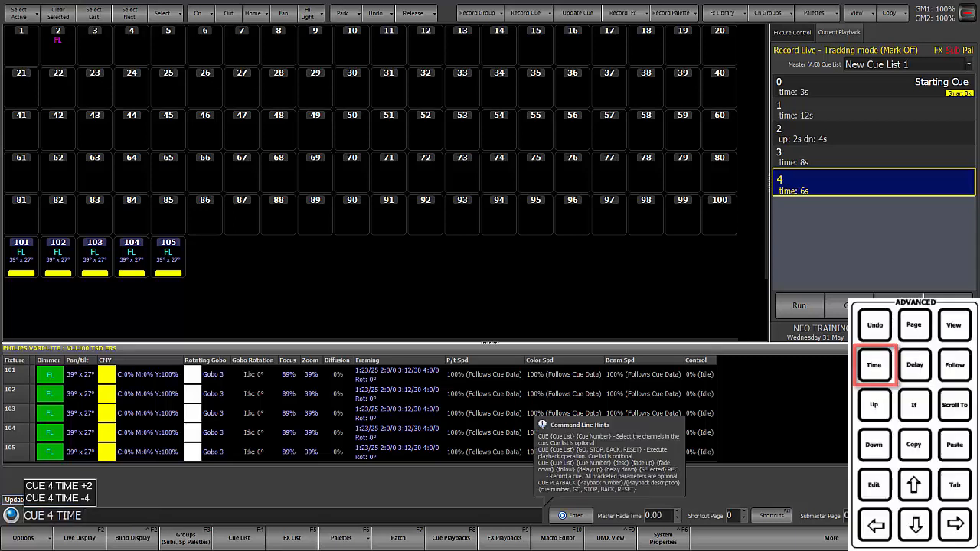
click(873, 364)
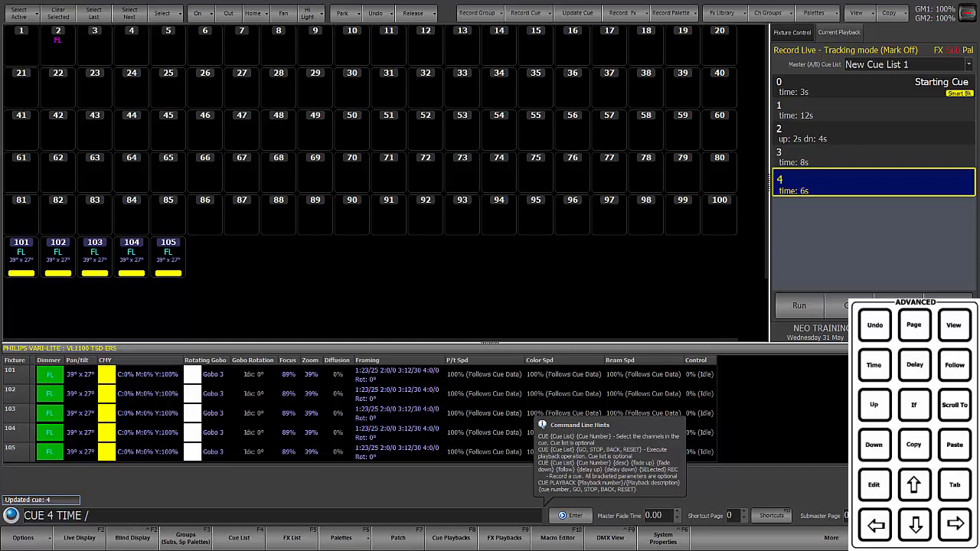
click(873, 364)
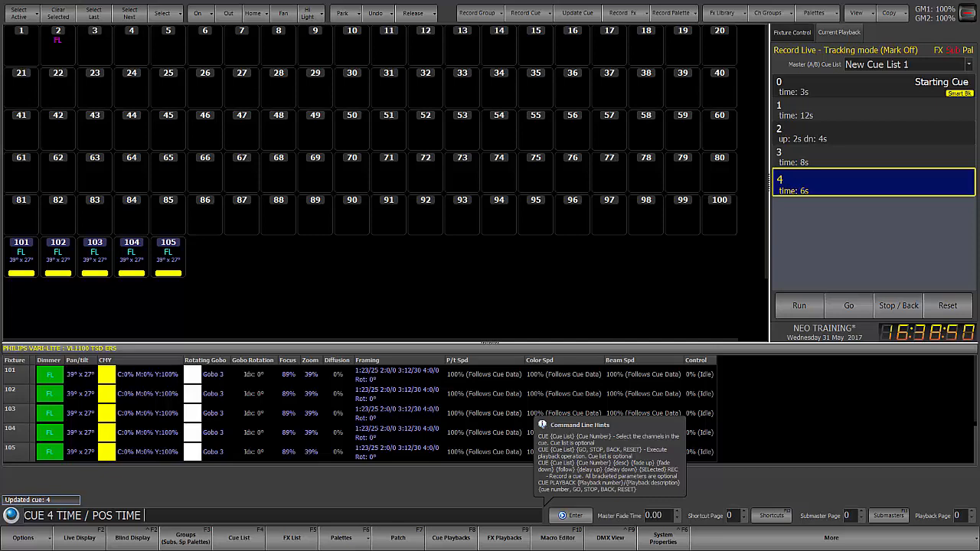
text(2)
key(Return)
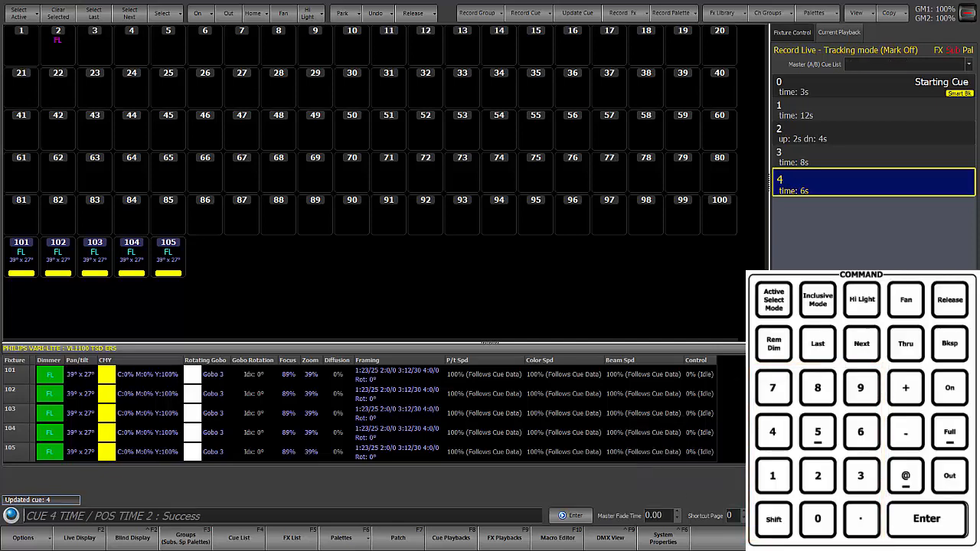
click(899, 306)
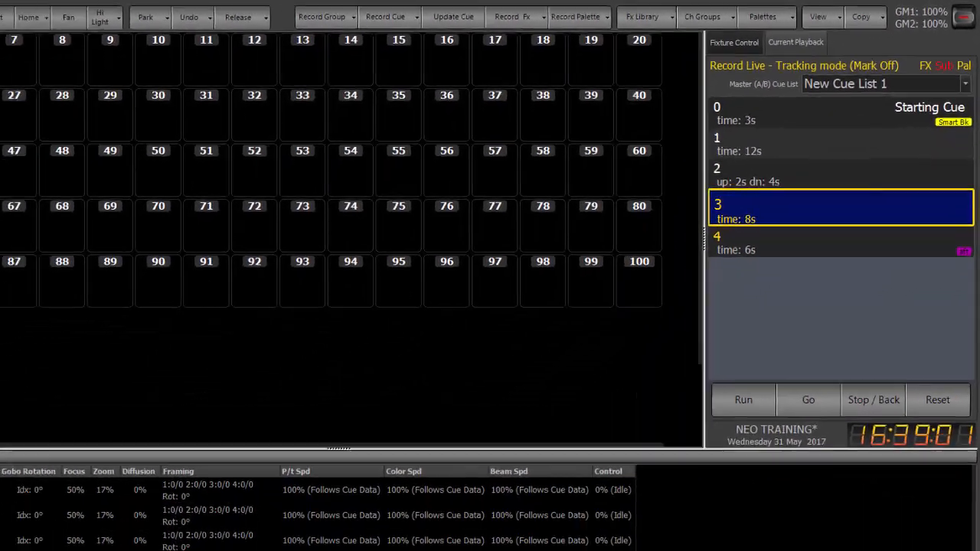
key(space)
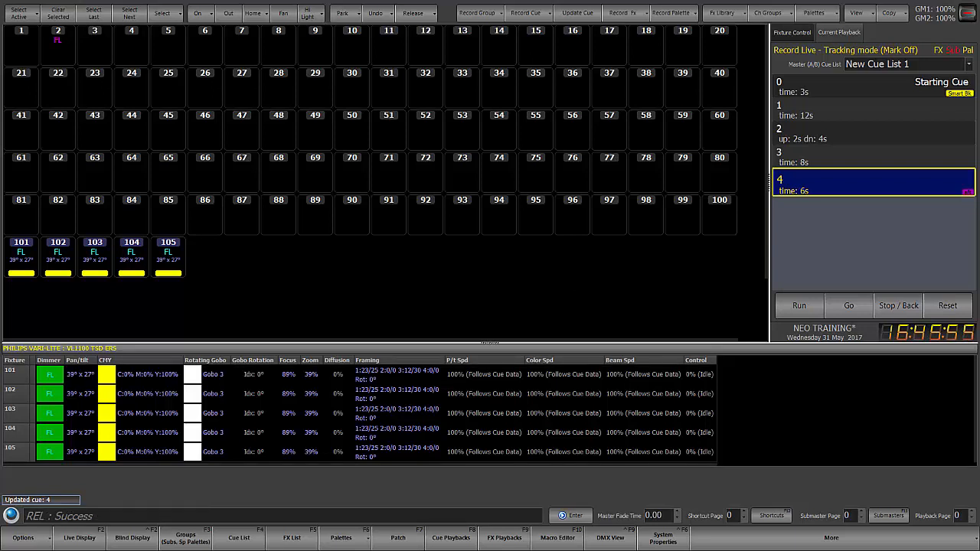
- Set cue 4's color attribute time to 4 seconds from the command line
text(CUE 4 TIME / POS TIME)
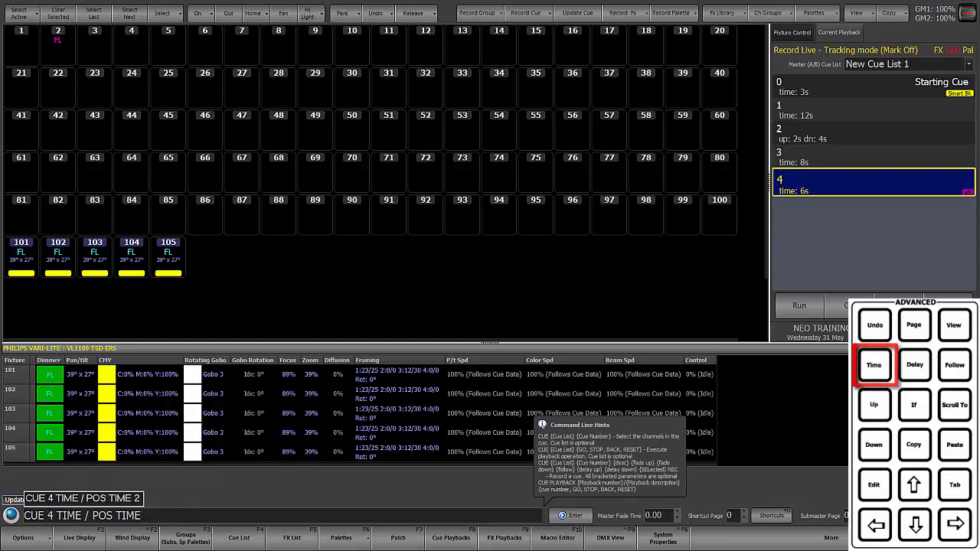
key(BackSpace)
key(BackSpace)
key(BackSpace)
key(BackSpace)
key(BackSpace)
key(BackSpace)
key(BackSpace)
key(BackSpace)
key(BackSpace)
text(COLOR TIME )
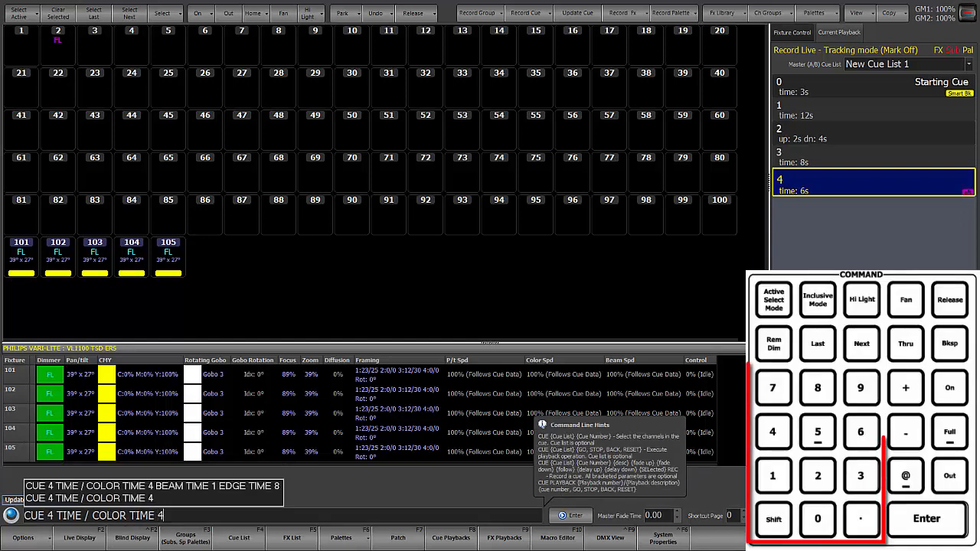
text(4)
key(Return)
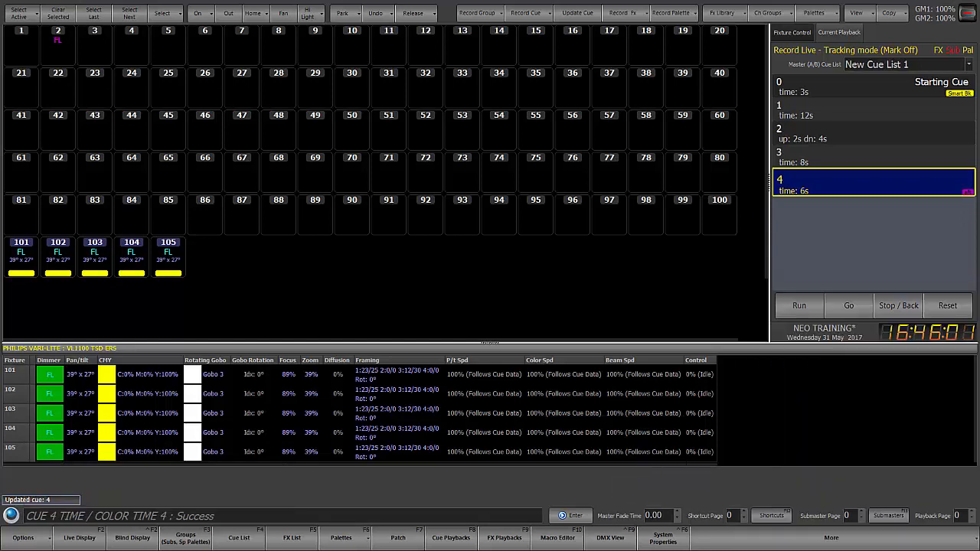
- Set cue 4's beam attribute time to 0 seconds from the command line
text(CUE 4 TIME / COLOR TIME )
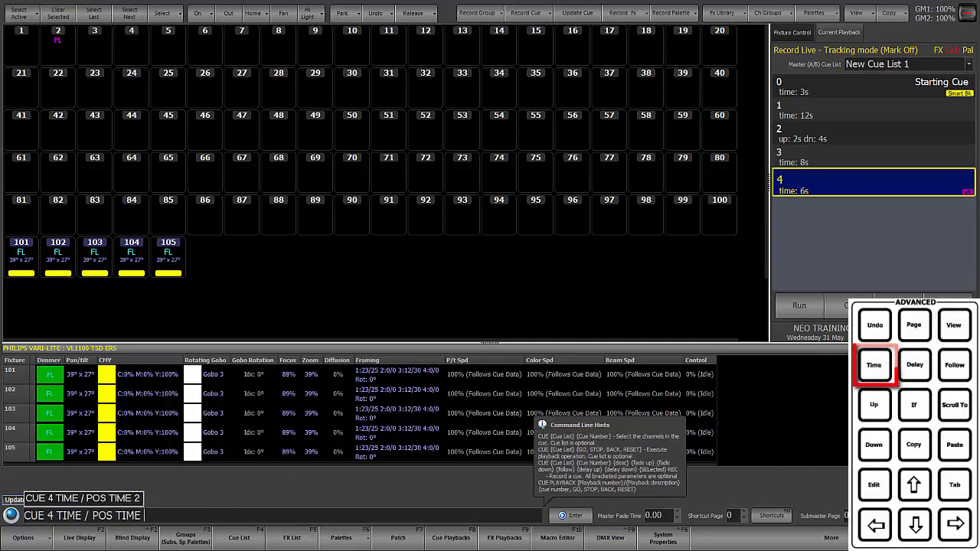
text(t)
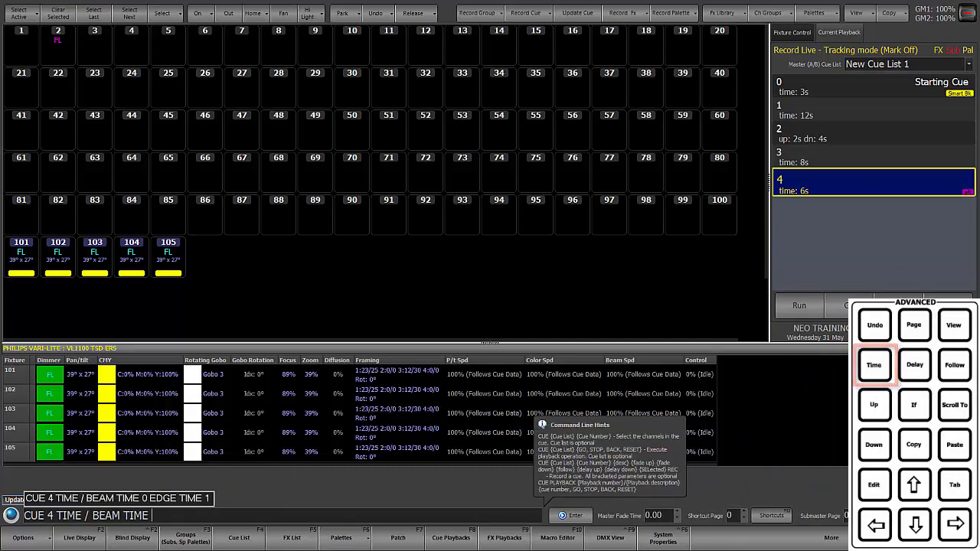
text(0)
key(Return)
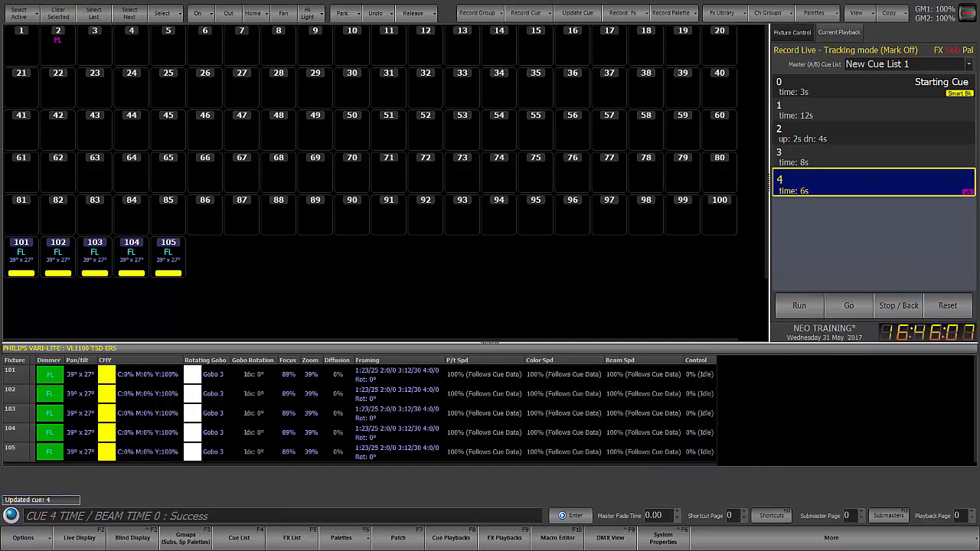
- Set cue 4's edge attribute time to 12 seconds from the command line
text(CUE 4 TIME /)
key(t)
key(t)
key(t)
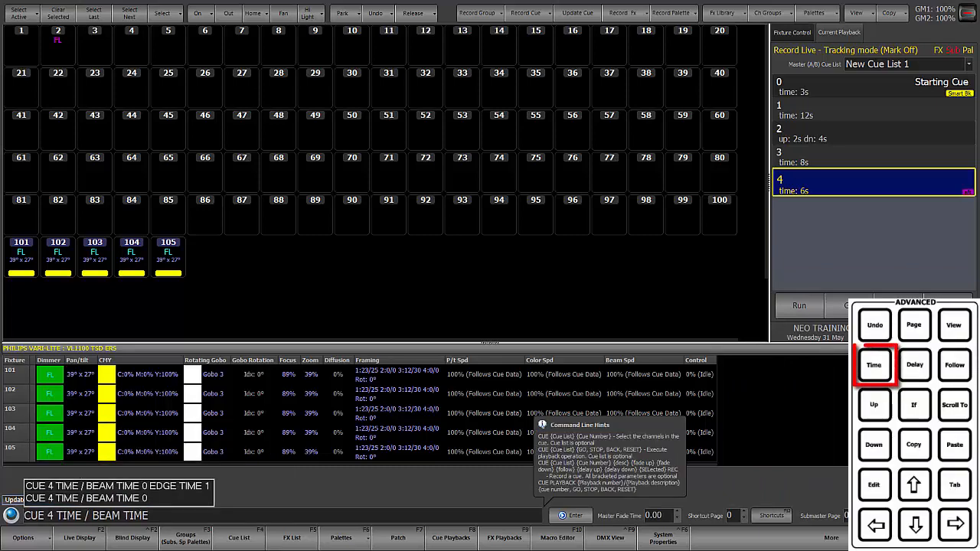
text(t12)
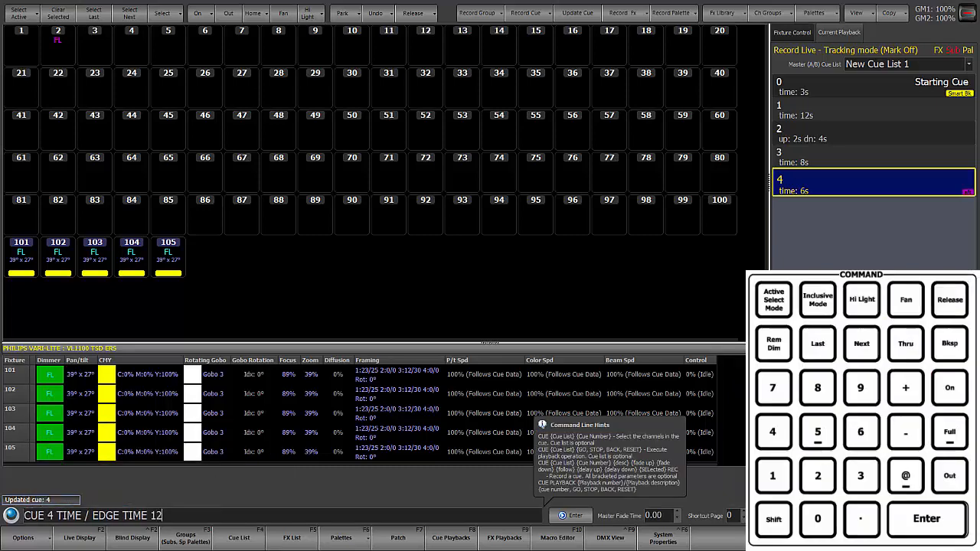
key(Return)
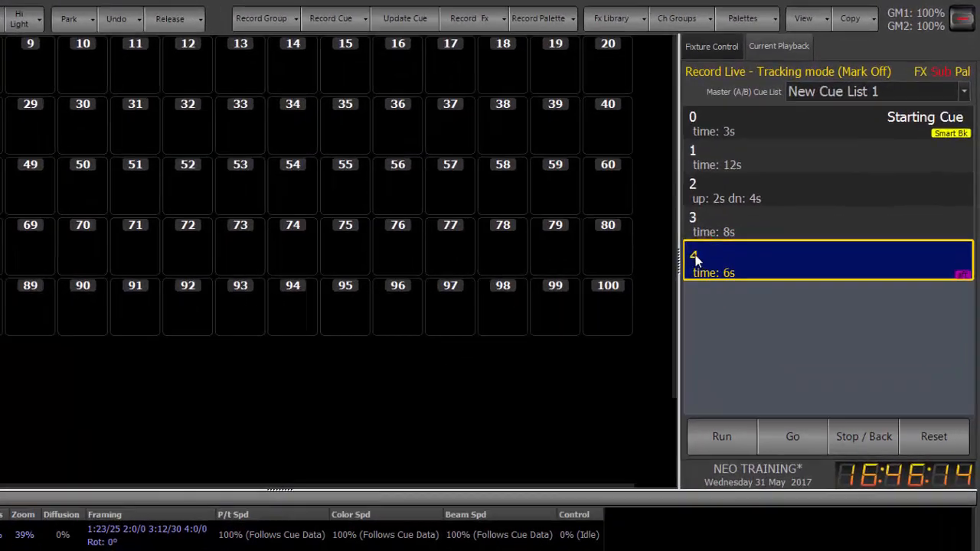
- Open cue 4's Attribute Family Timing and set the Edge fade to 8 seconds
double_click(780, 180)
click(564, 431)
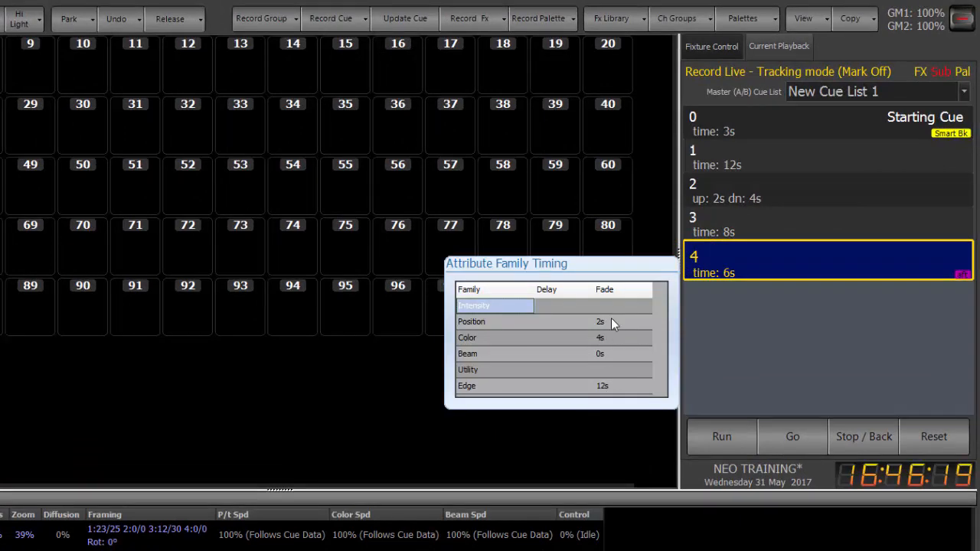
click(614, 385)
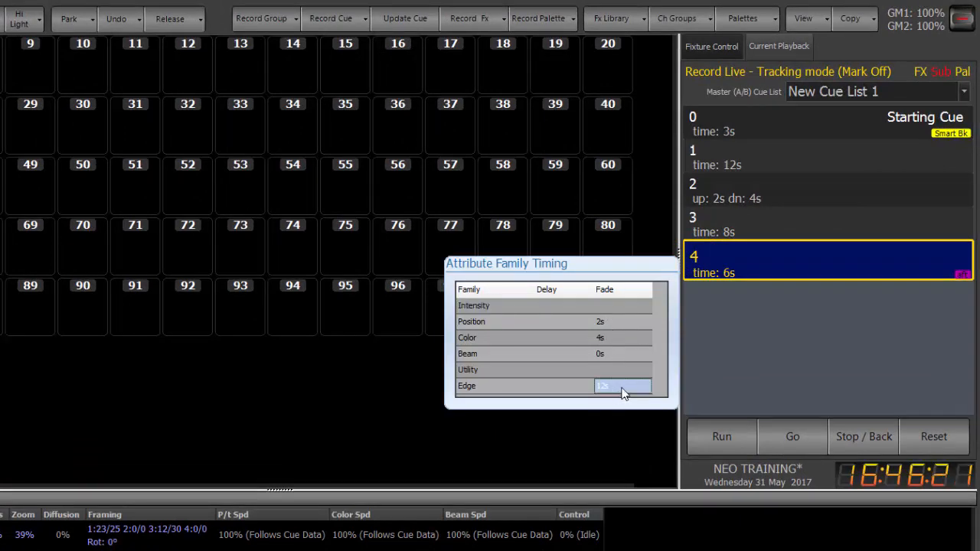
click(621, 385)
text(8)
key(Return)
click(338, 374)
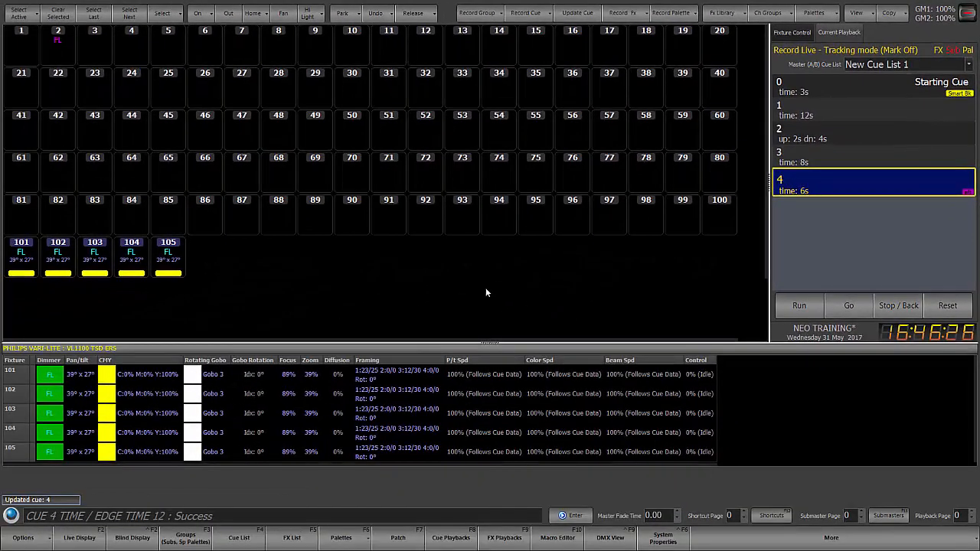
- Play back to cue 3 and run cue 4 again to watch its attribute family timing
key(ctrl+b)
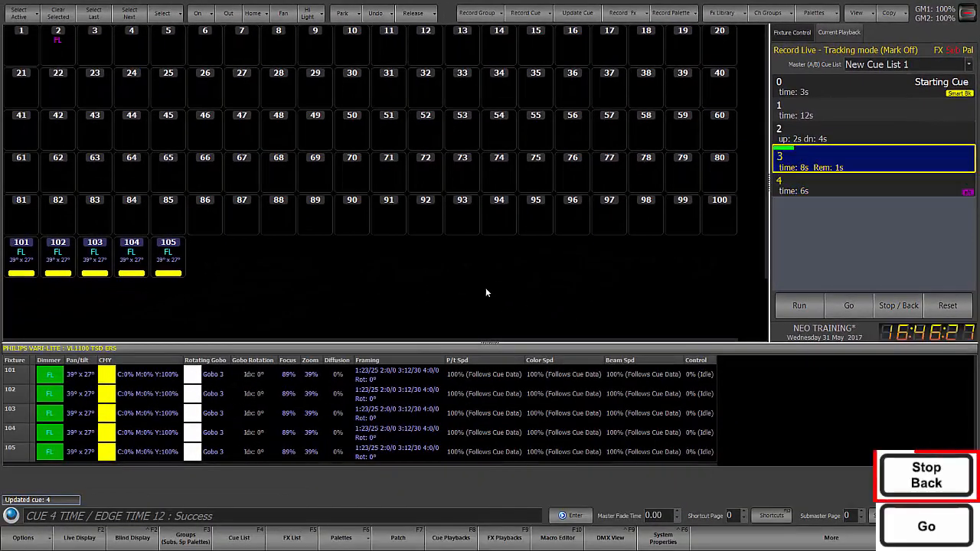
key(ctrl+g)
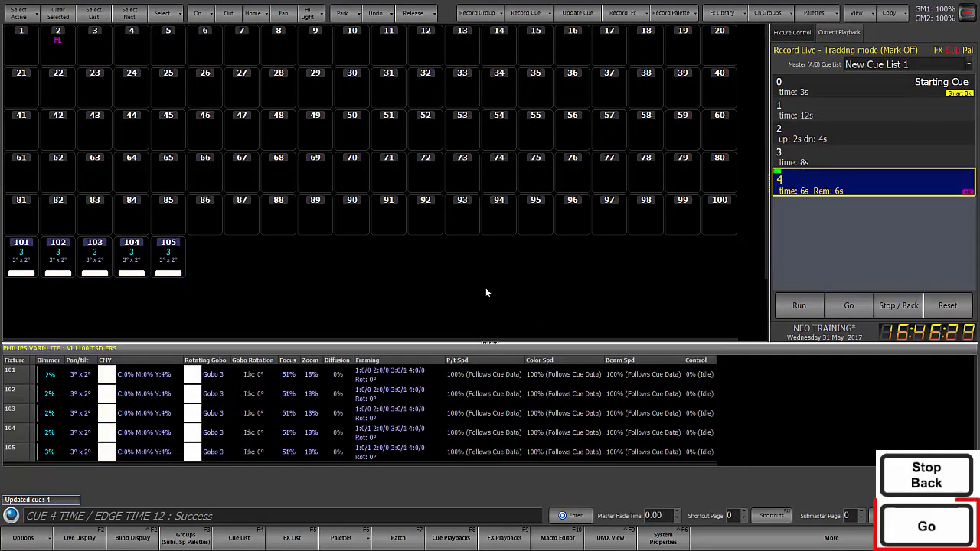